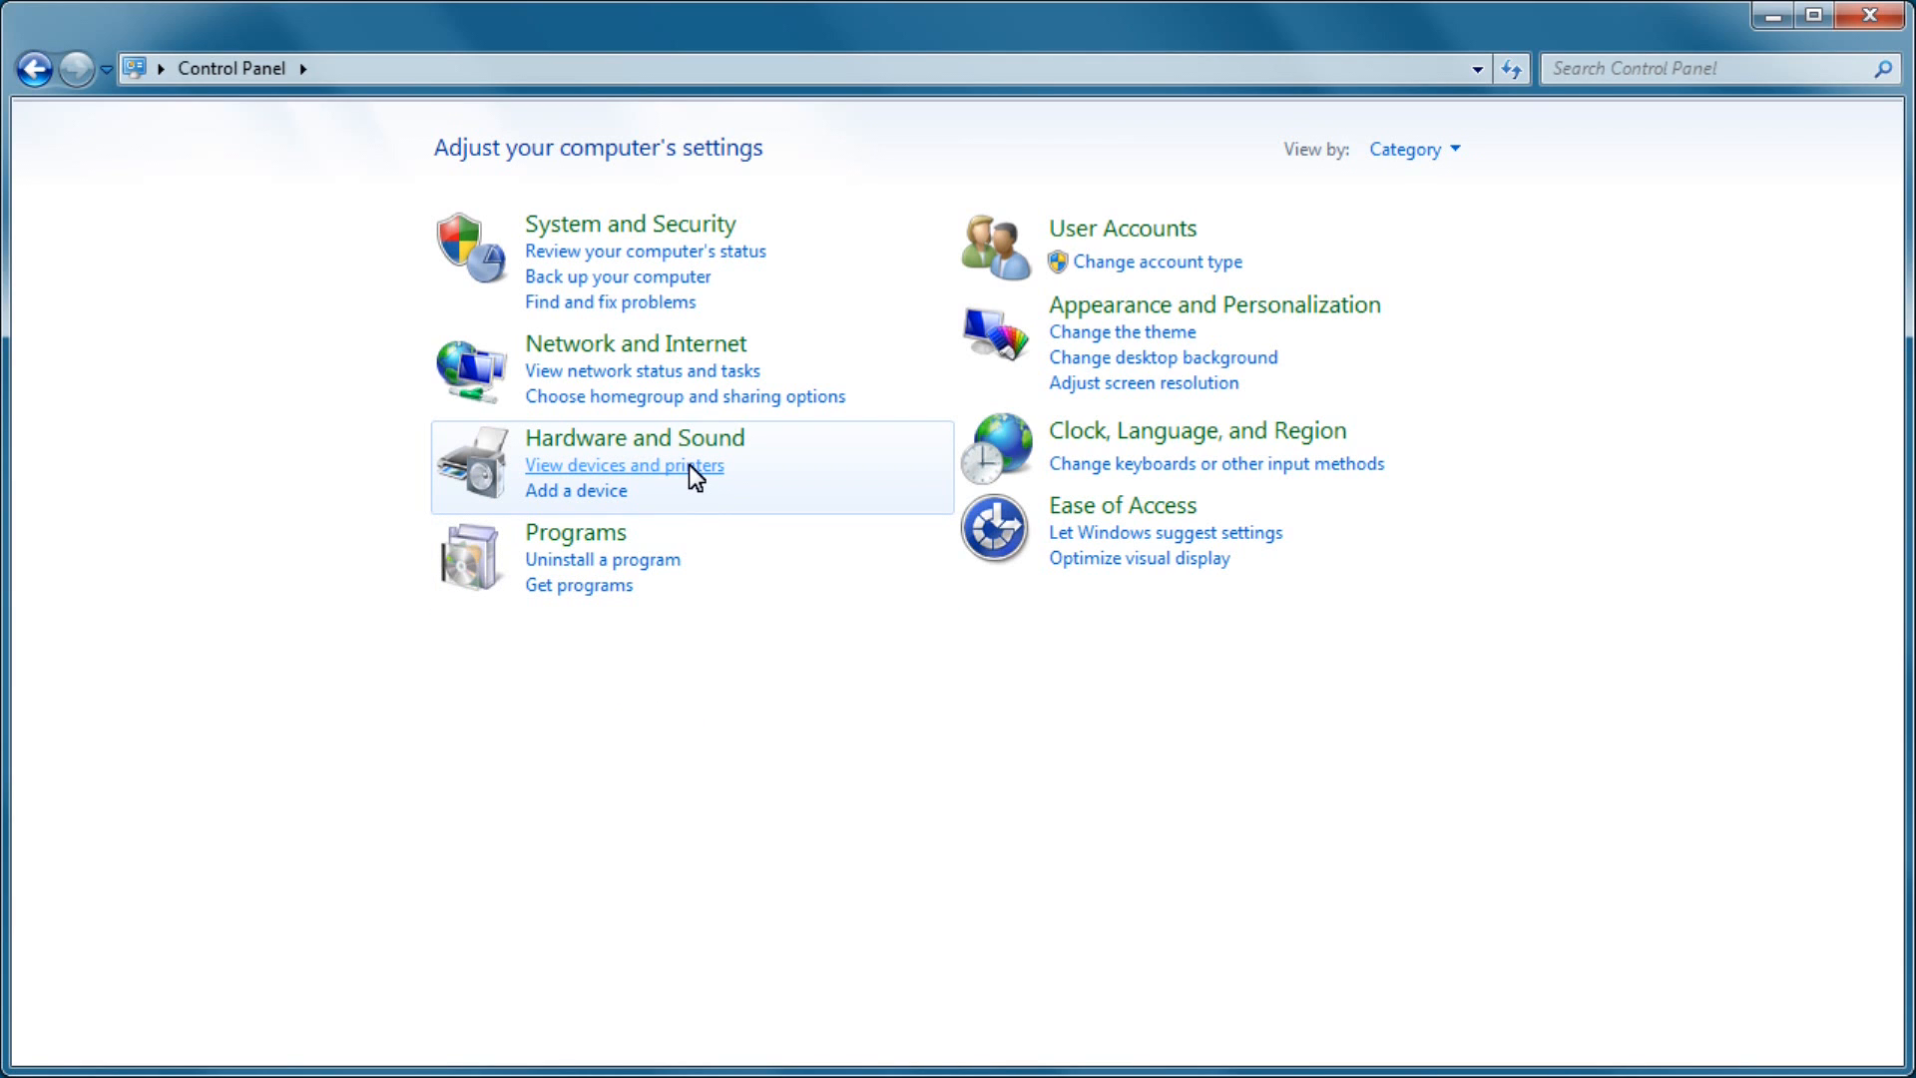
Start adding a local printer in Devices and Printers that uses the existing FILE: (Print to File) port.
{"action": "left_click", "coordinate": [689, 465]}
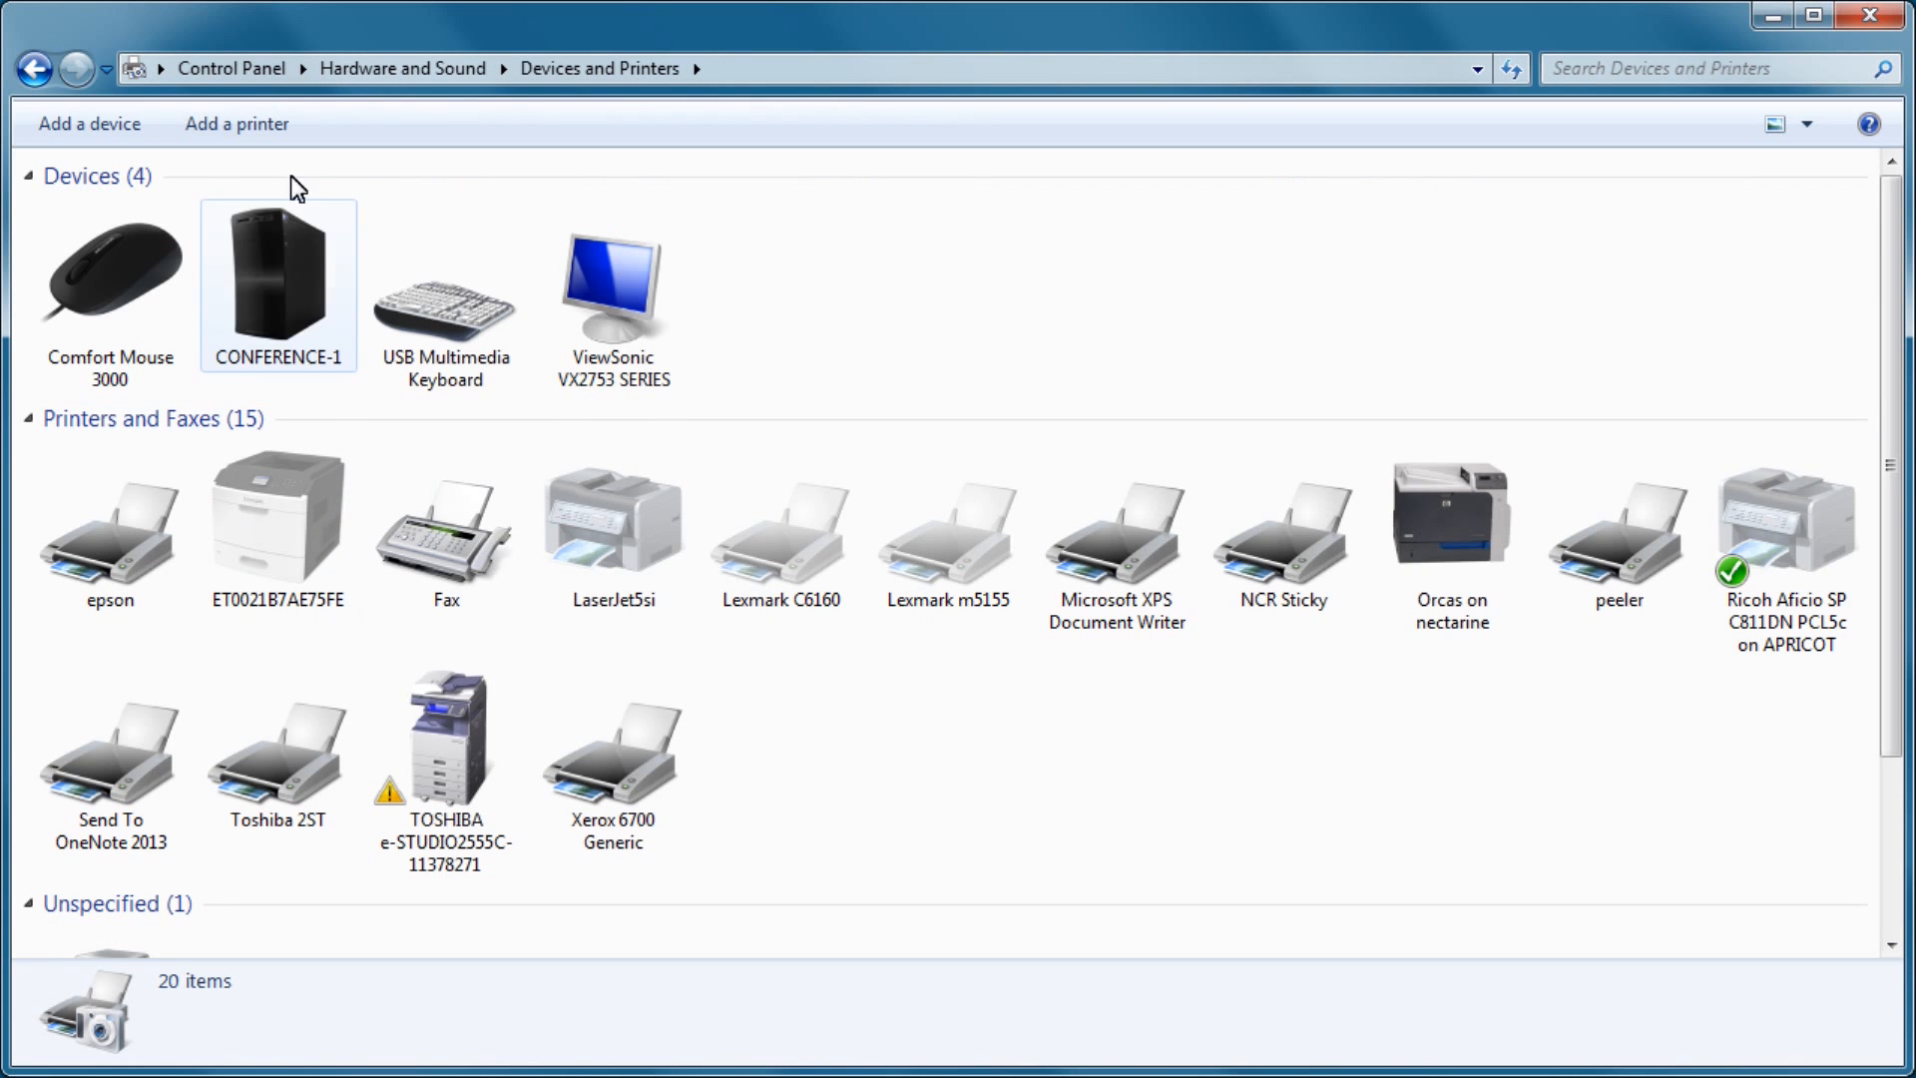
{"action": "left_click", "coordinate": [262, 127]}
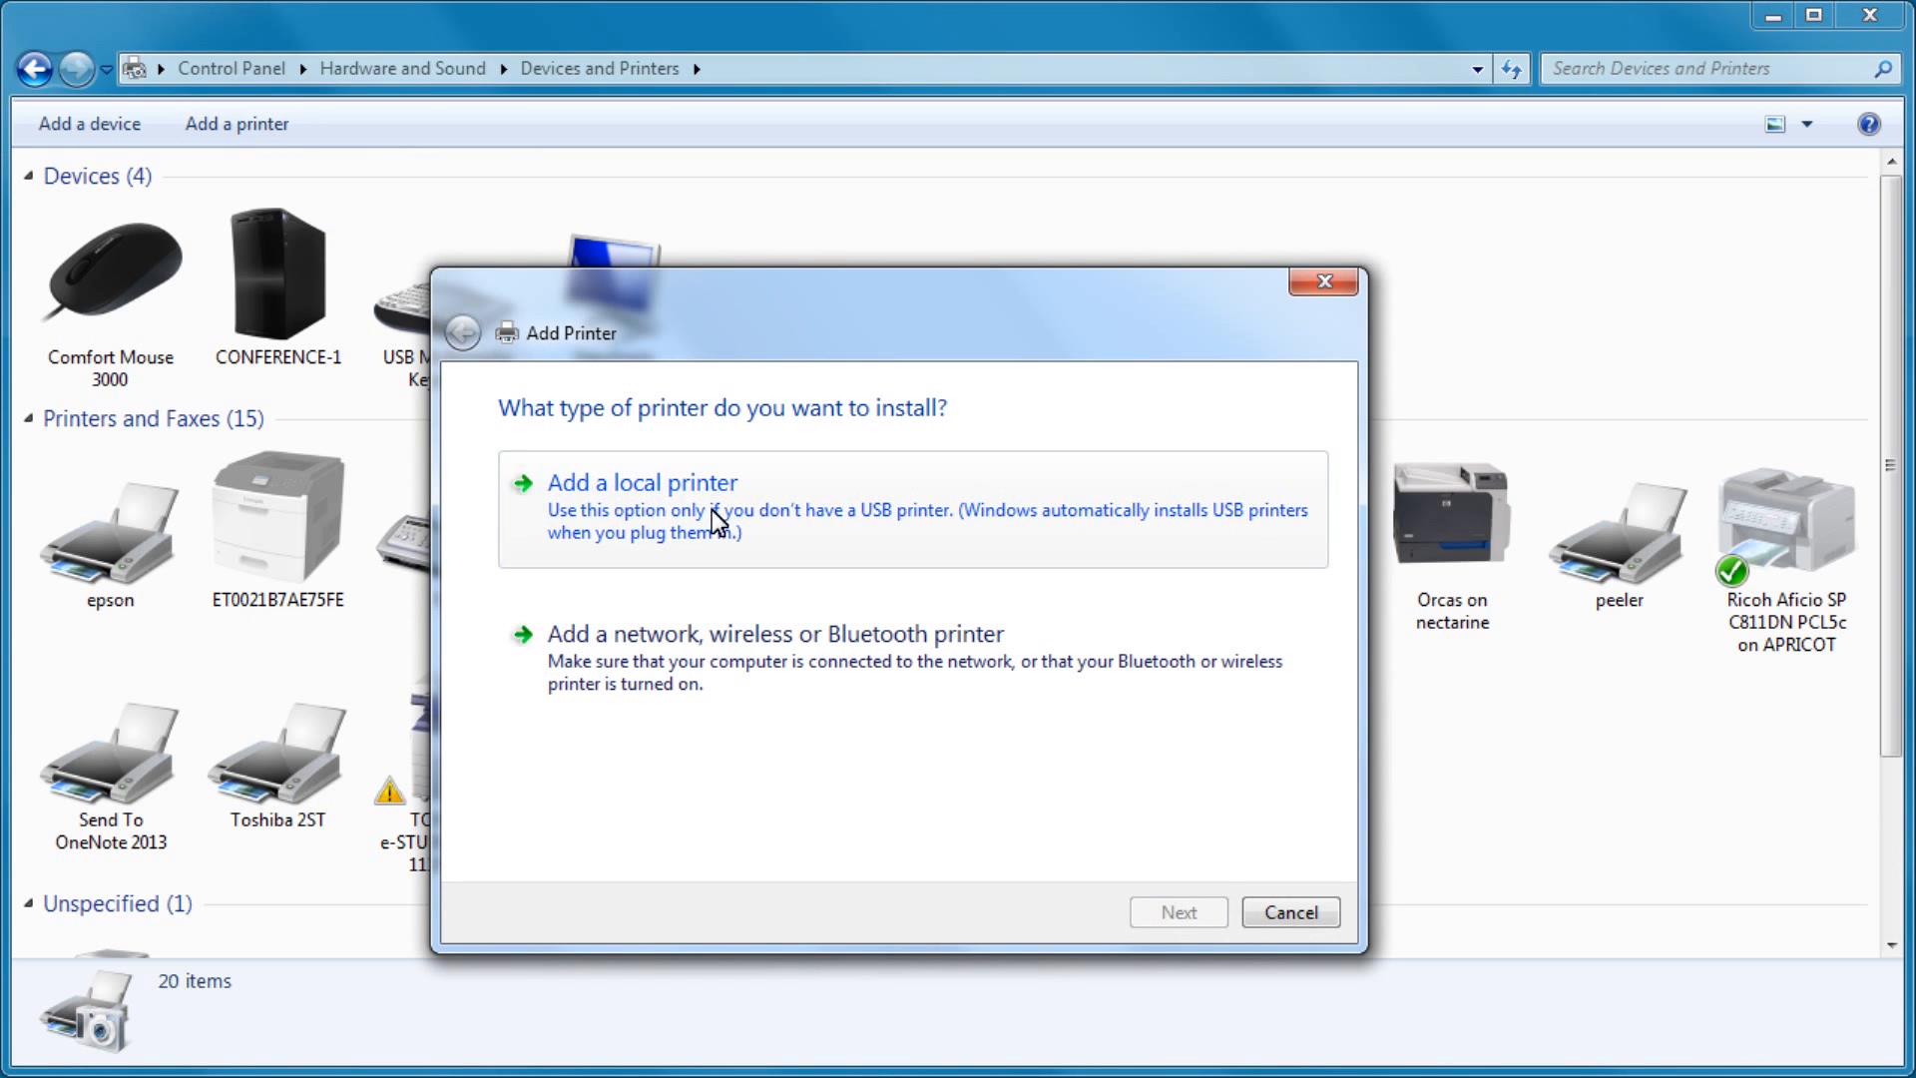
{"action": "left_click", "coordinate": [698, 511]}
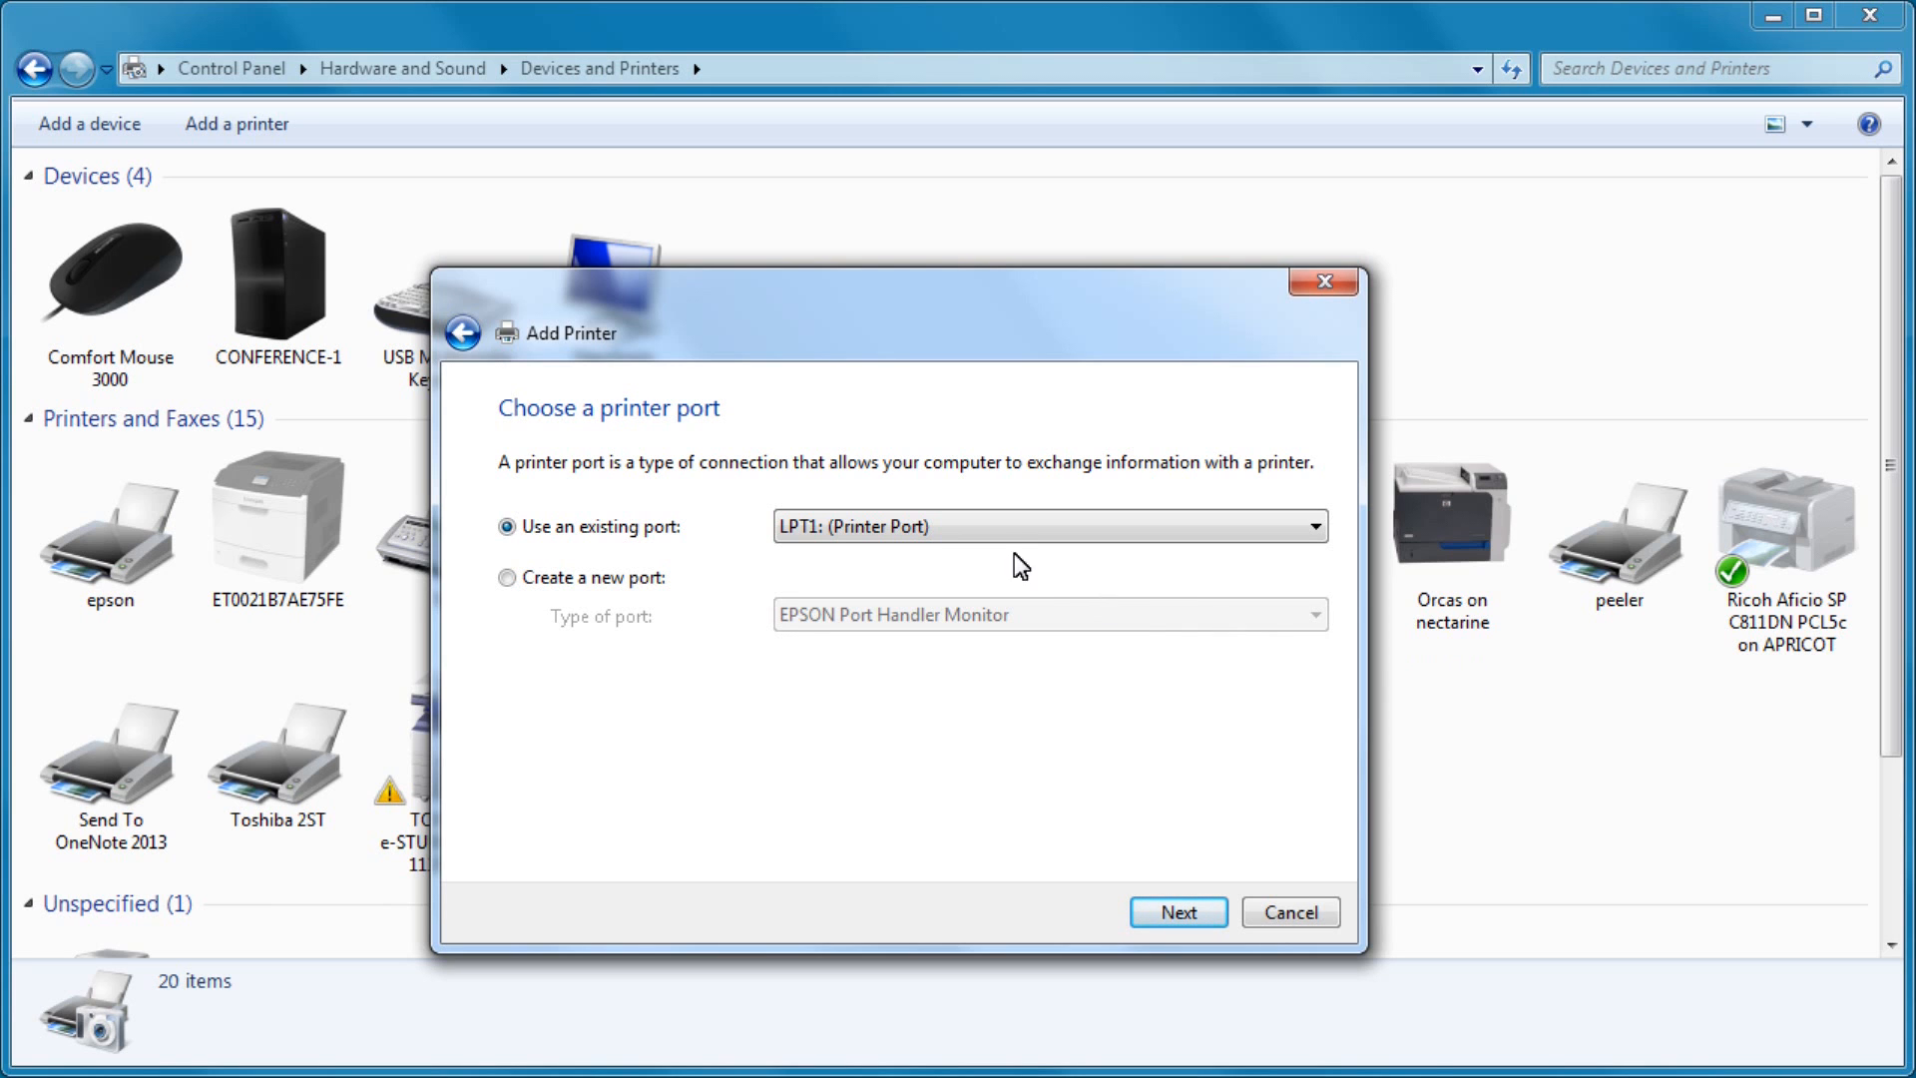
{"action": "left_click", "coordinate": [943, 529]}
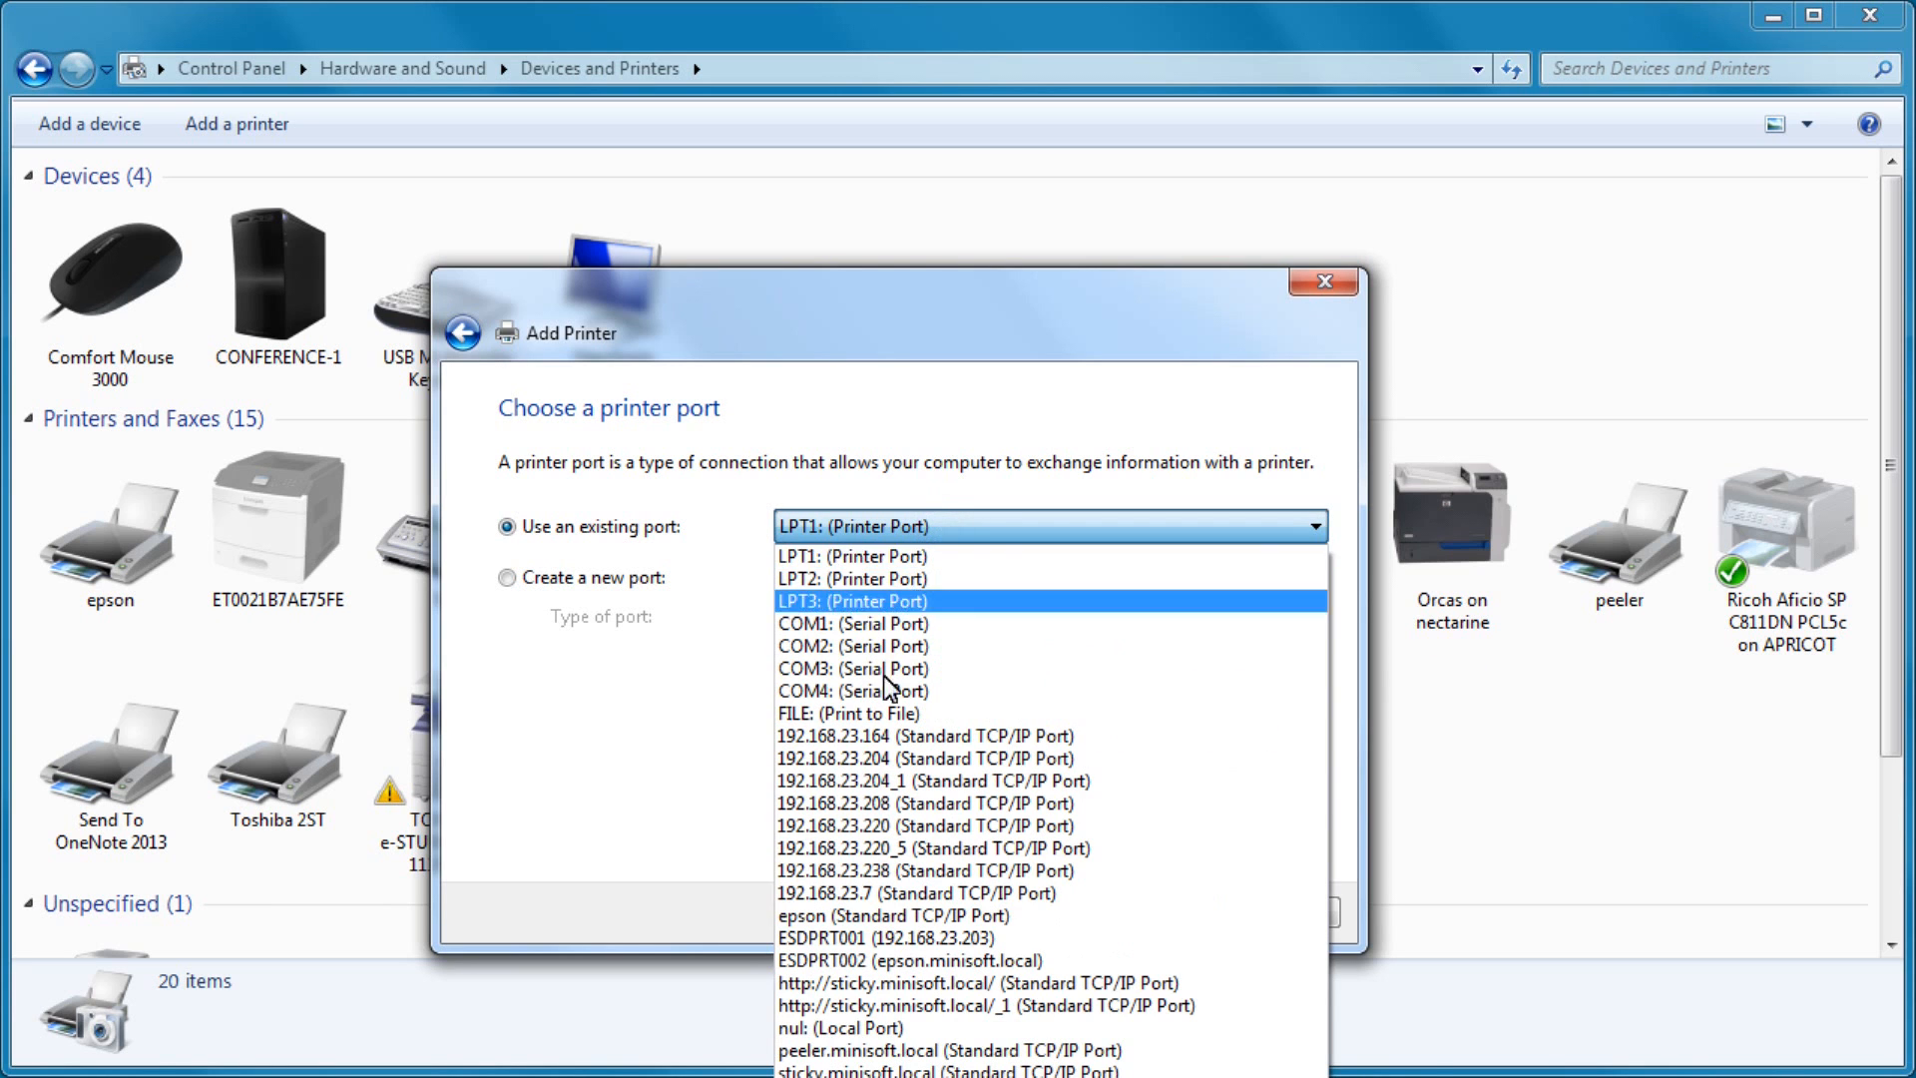
{"action": "left_click", "coordinate": [883, 714]}
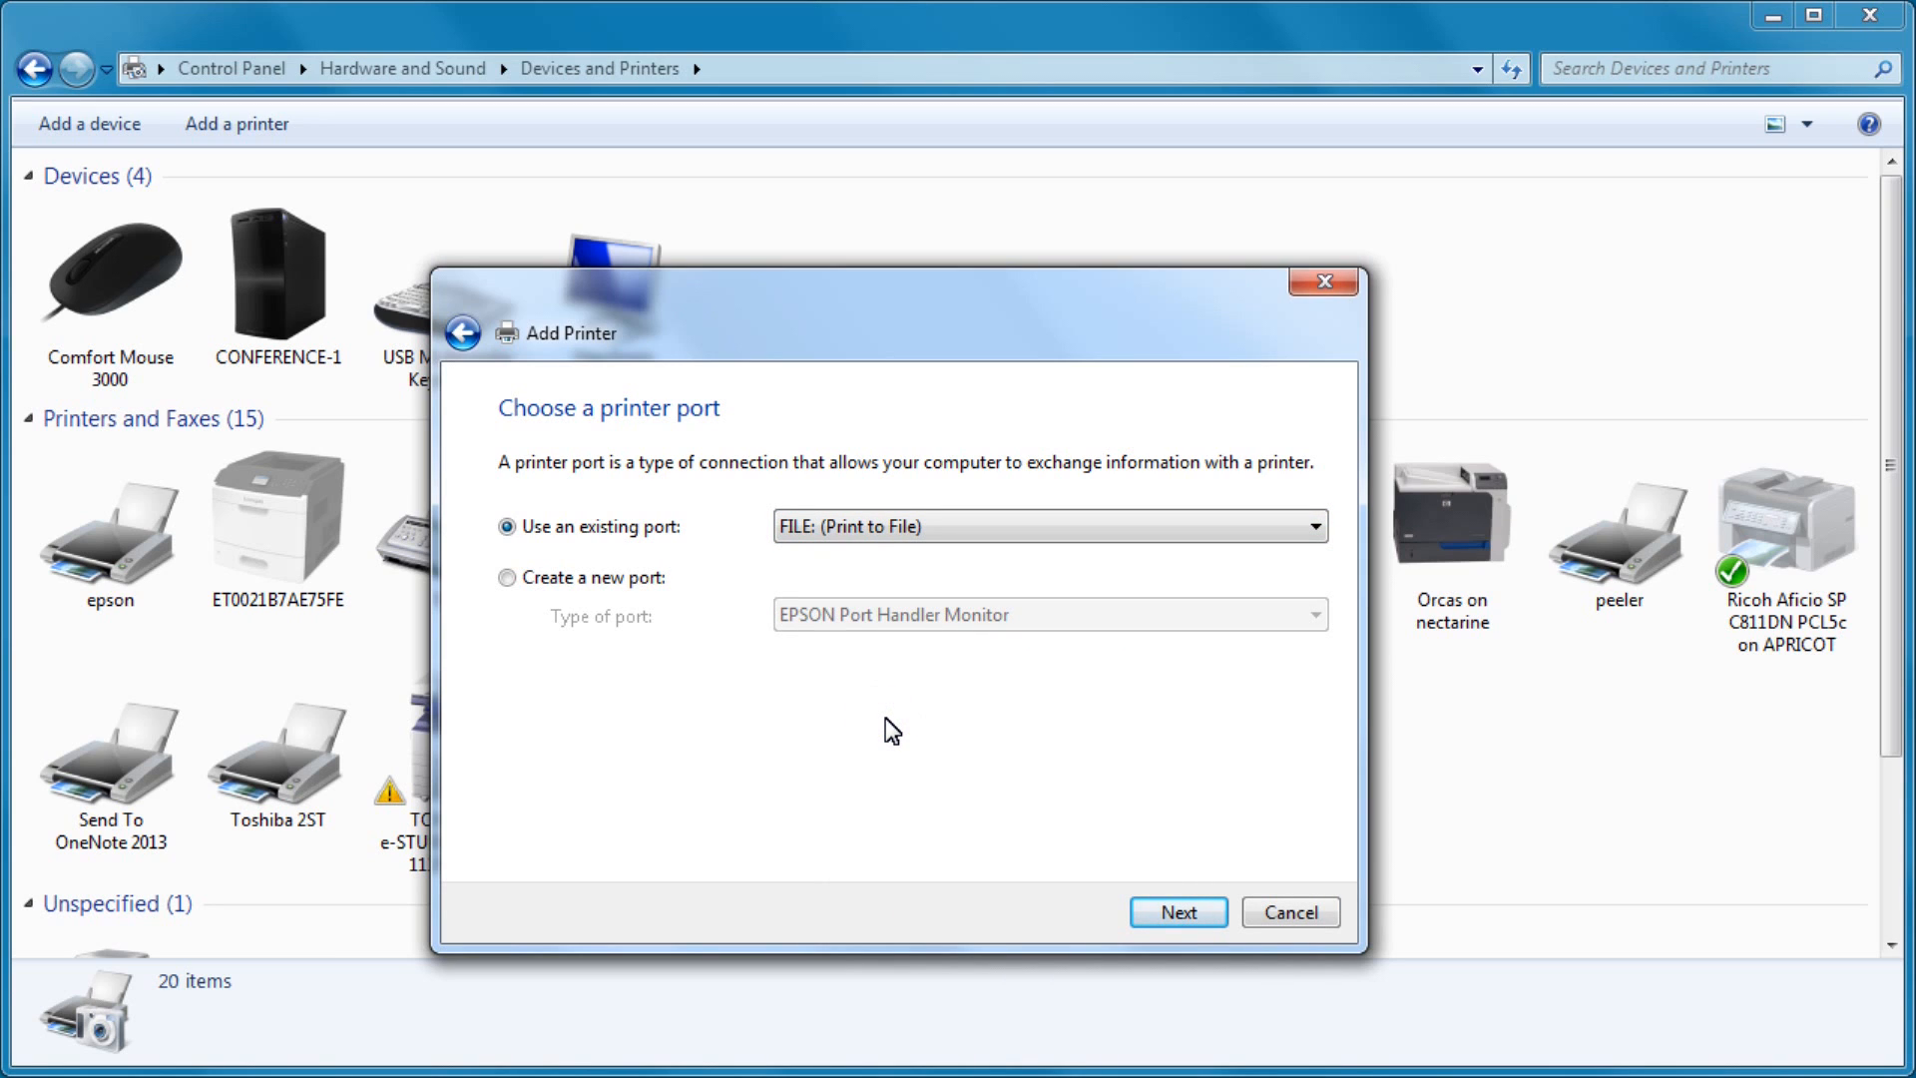
{"action": "left_click", "coordinate": [1170, 912]}
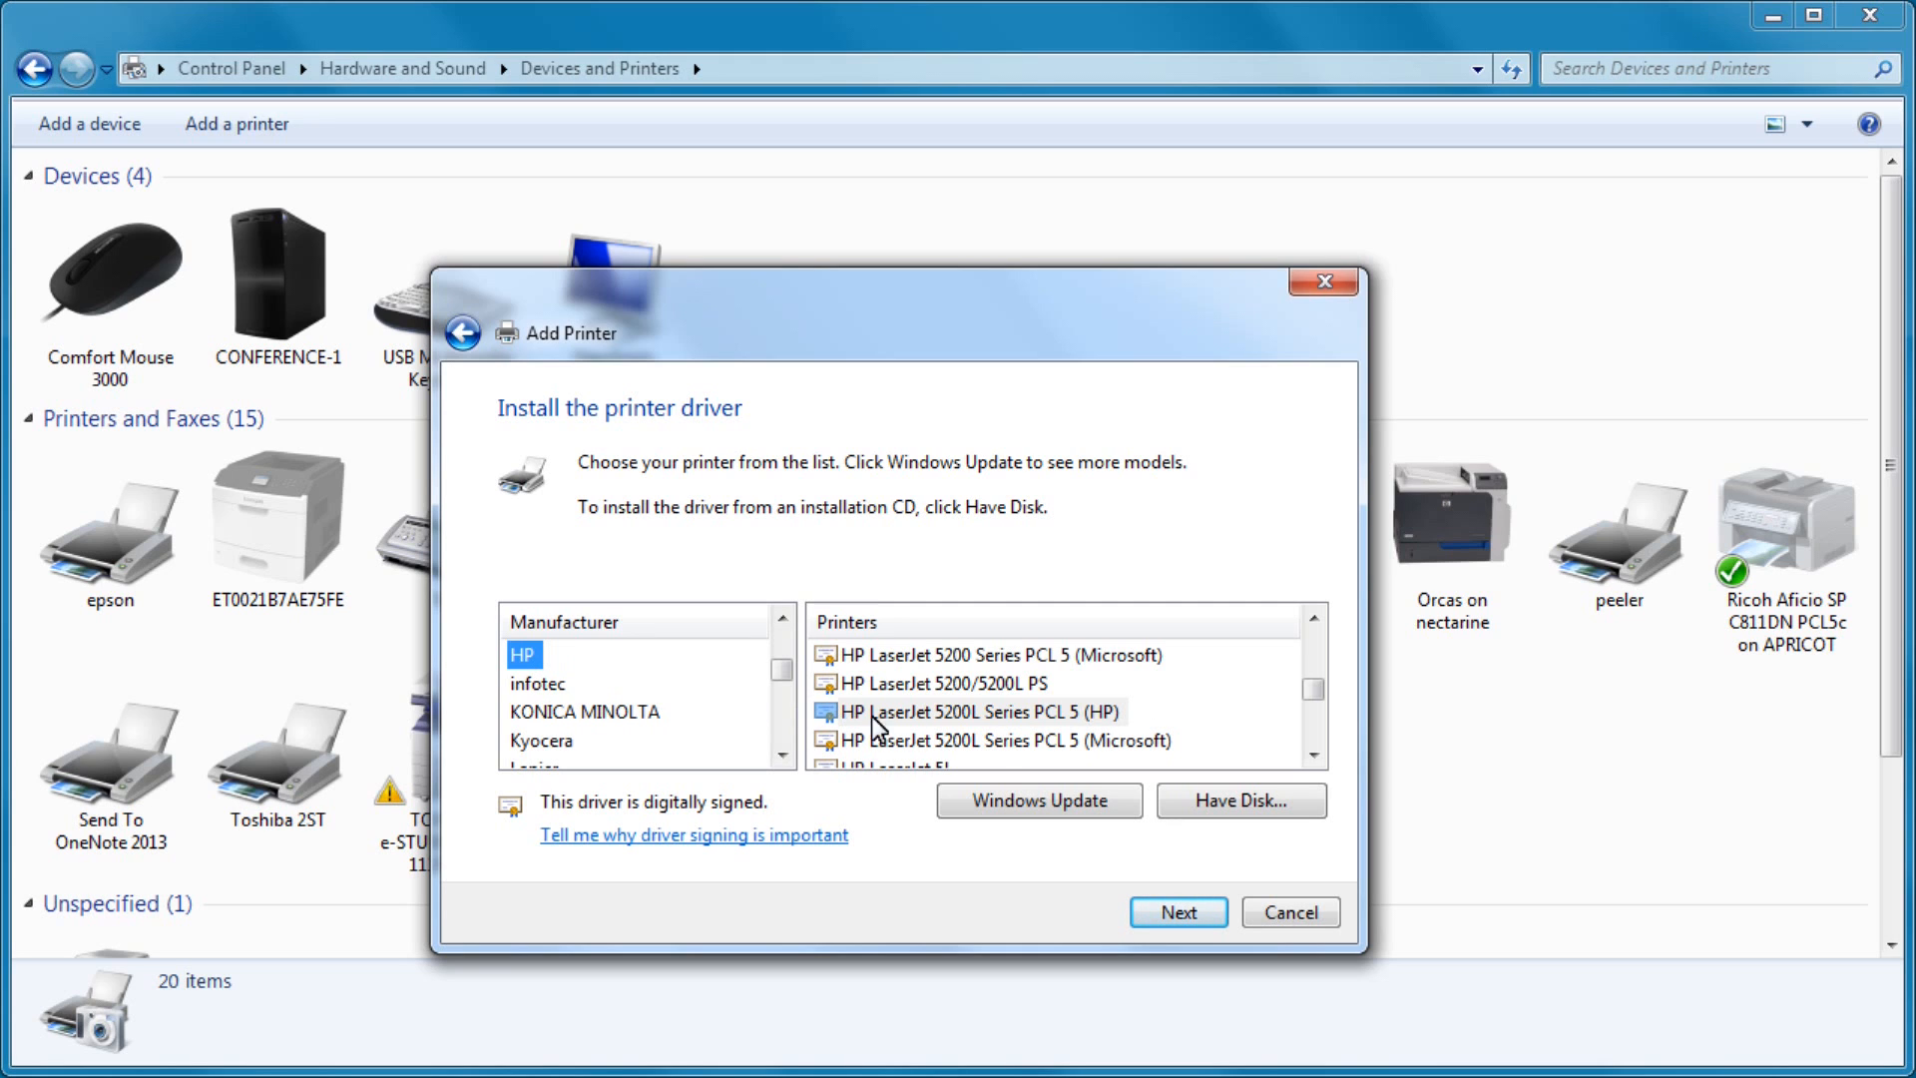
Install the printer as efzprinter with the HP LaserJet 5200L Series PCL 5 (HP) driver, without sharing it or making it the default.
{"action": "left_click", "coordinate": [913, 712]}
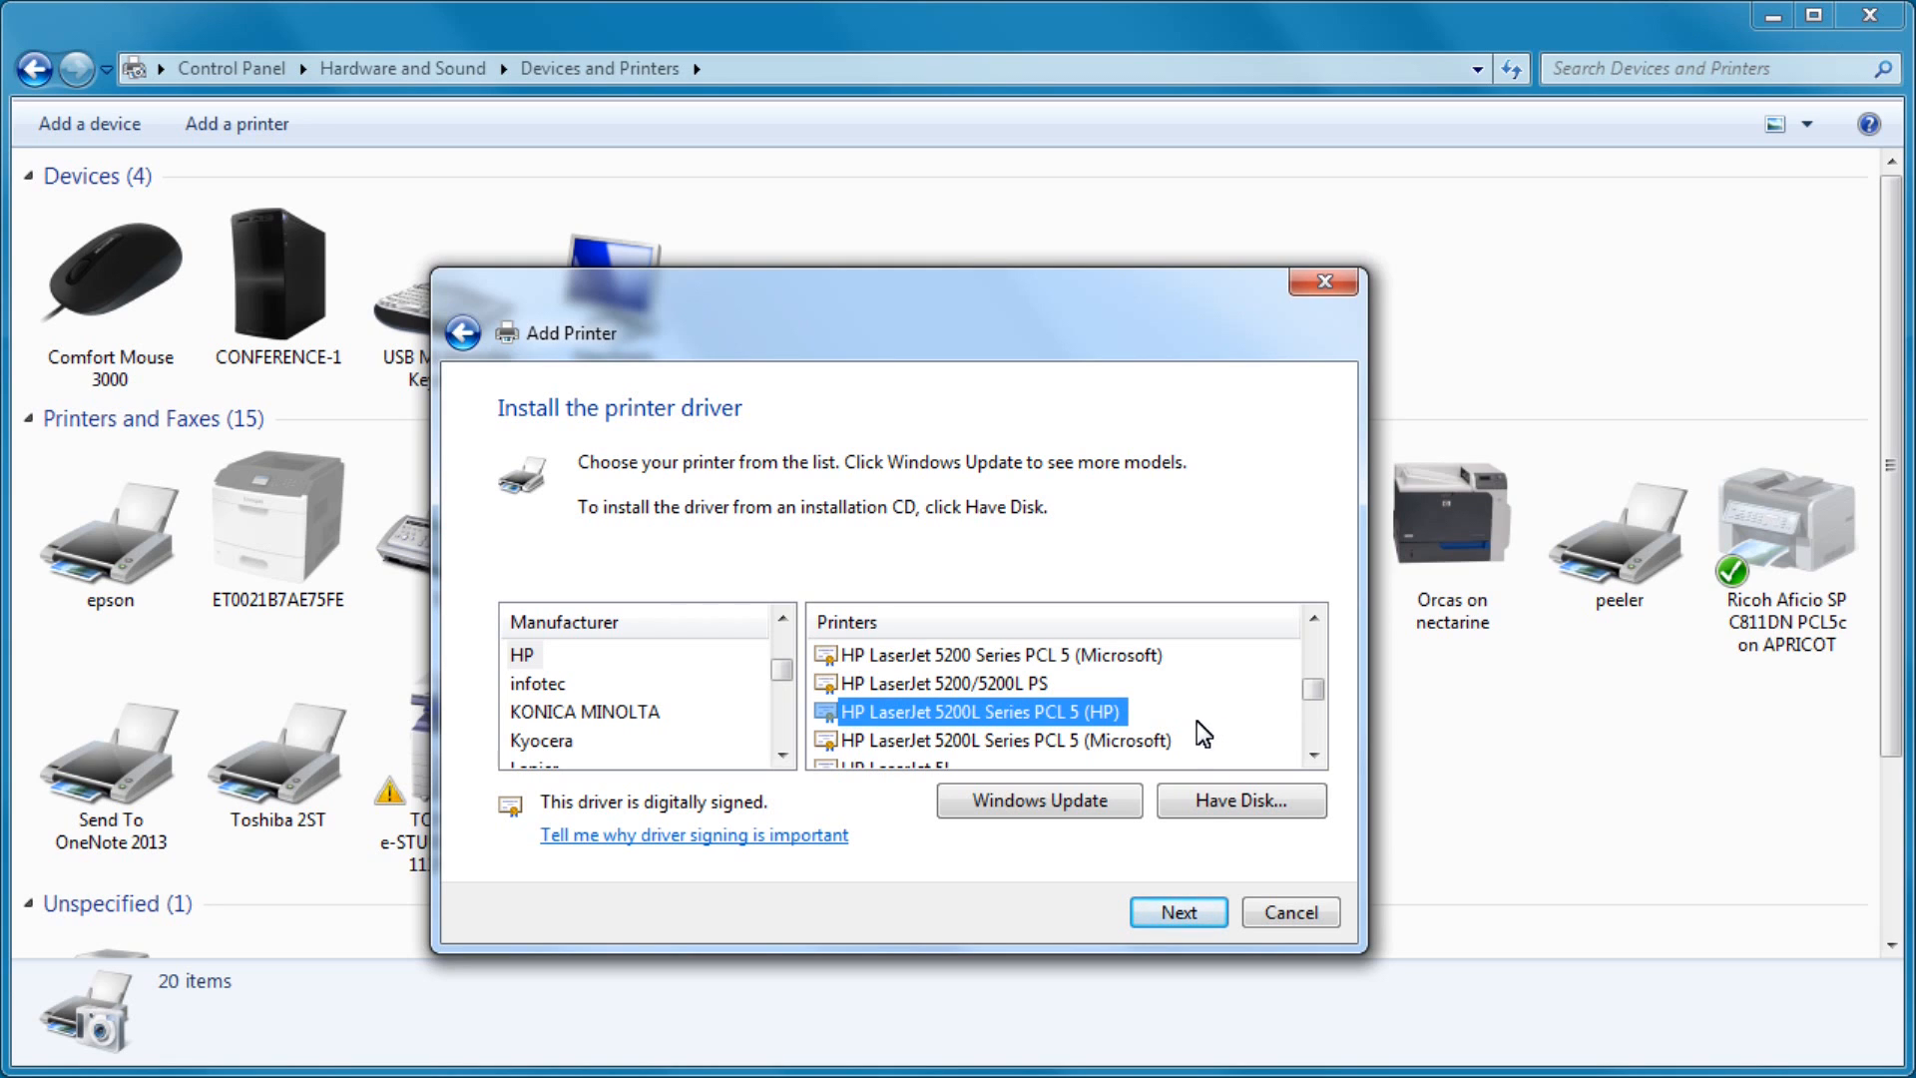
{"action": "left_click", "coordinate": [1191, 912]}
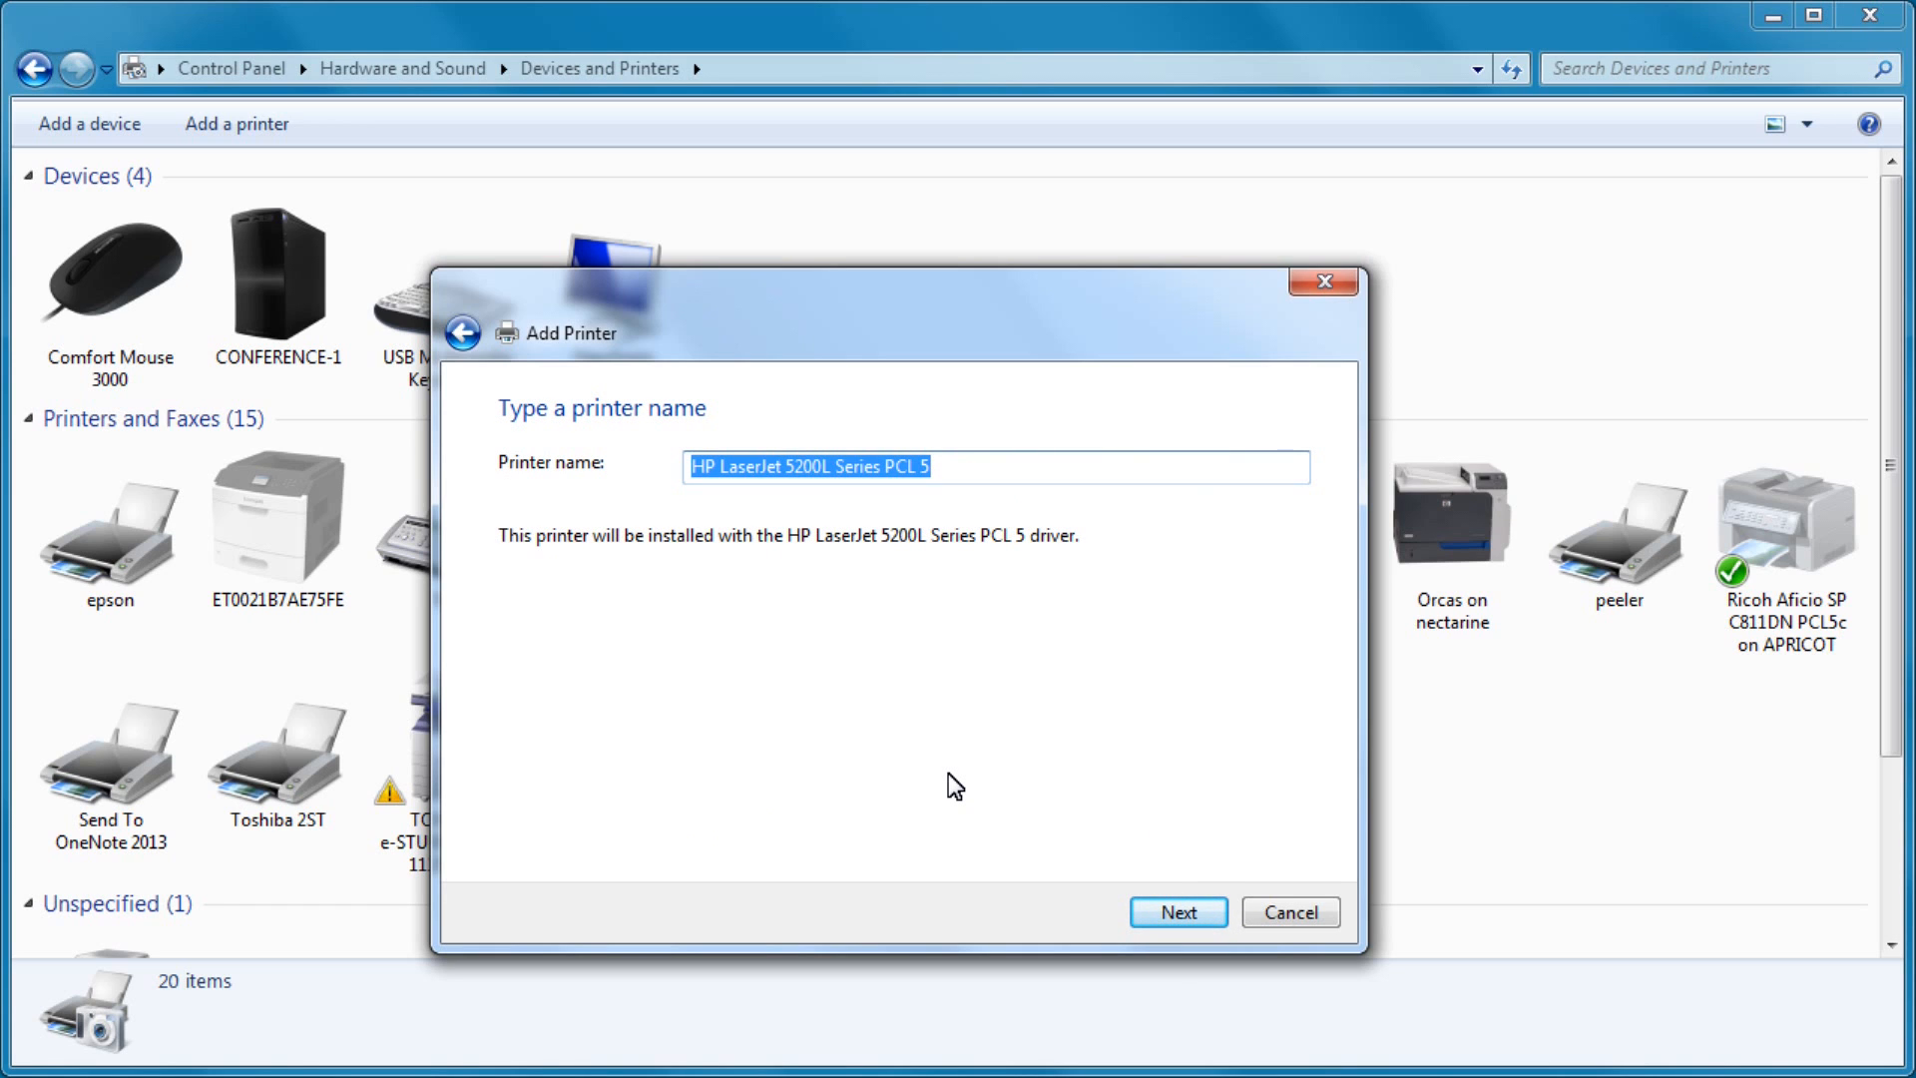
{"action": "type", "text": "efzprinter"}
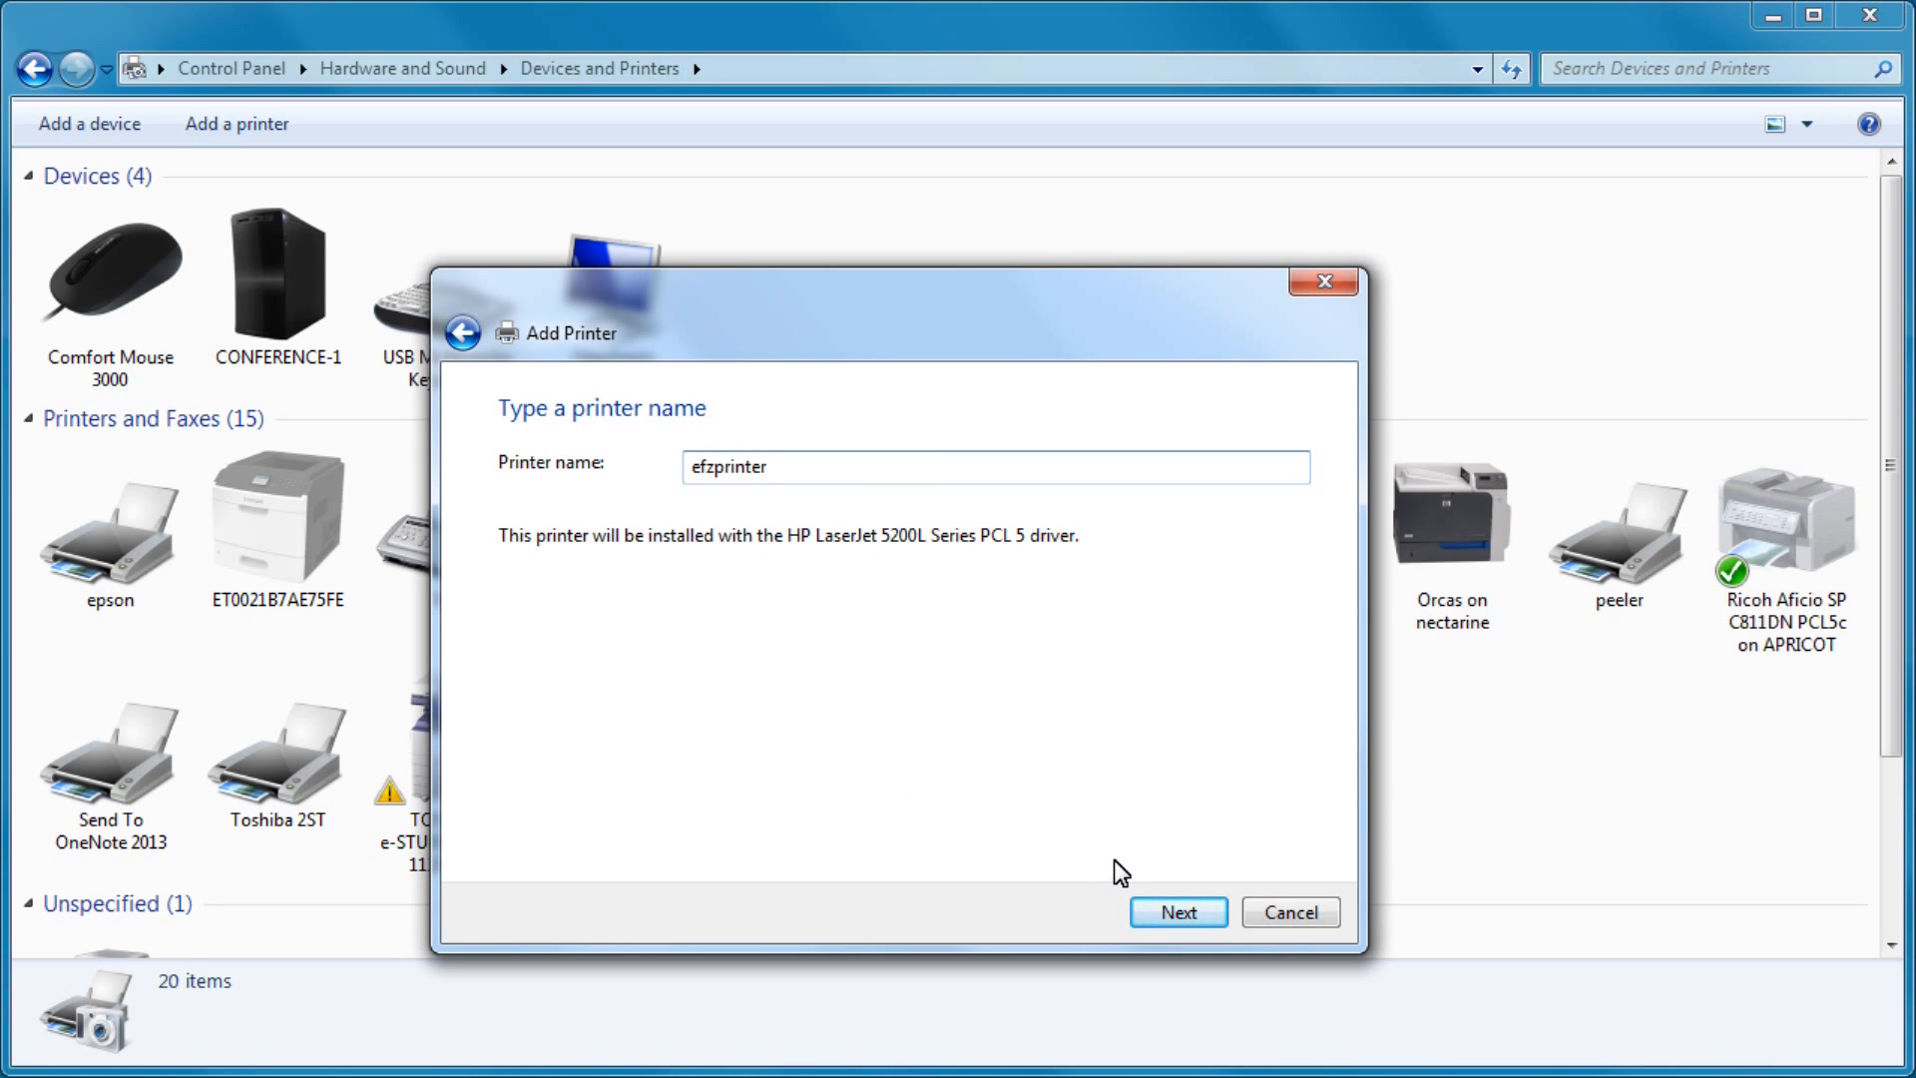
{"action": "left_click", "coordinate": [1167, 912]}
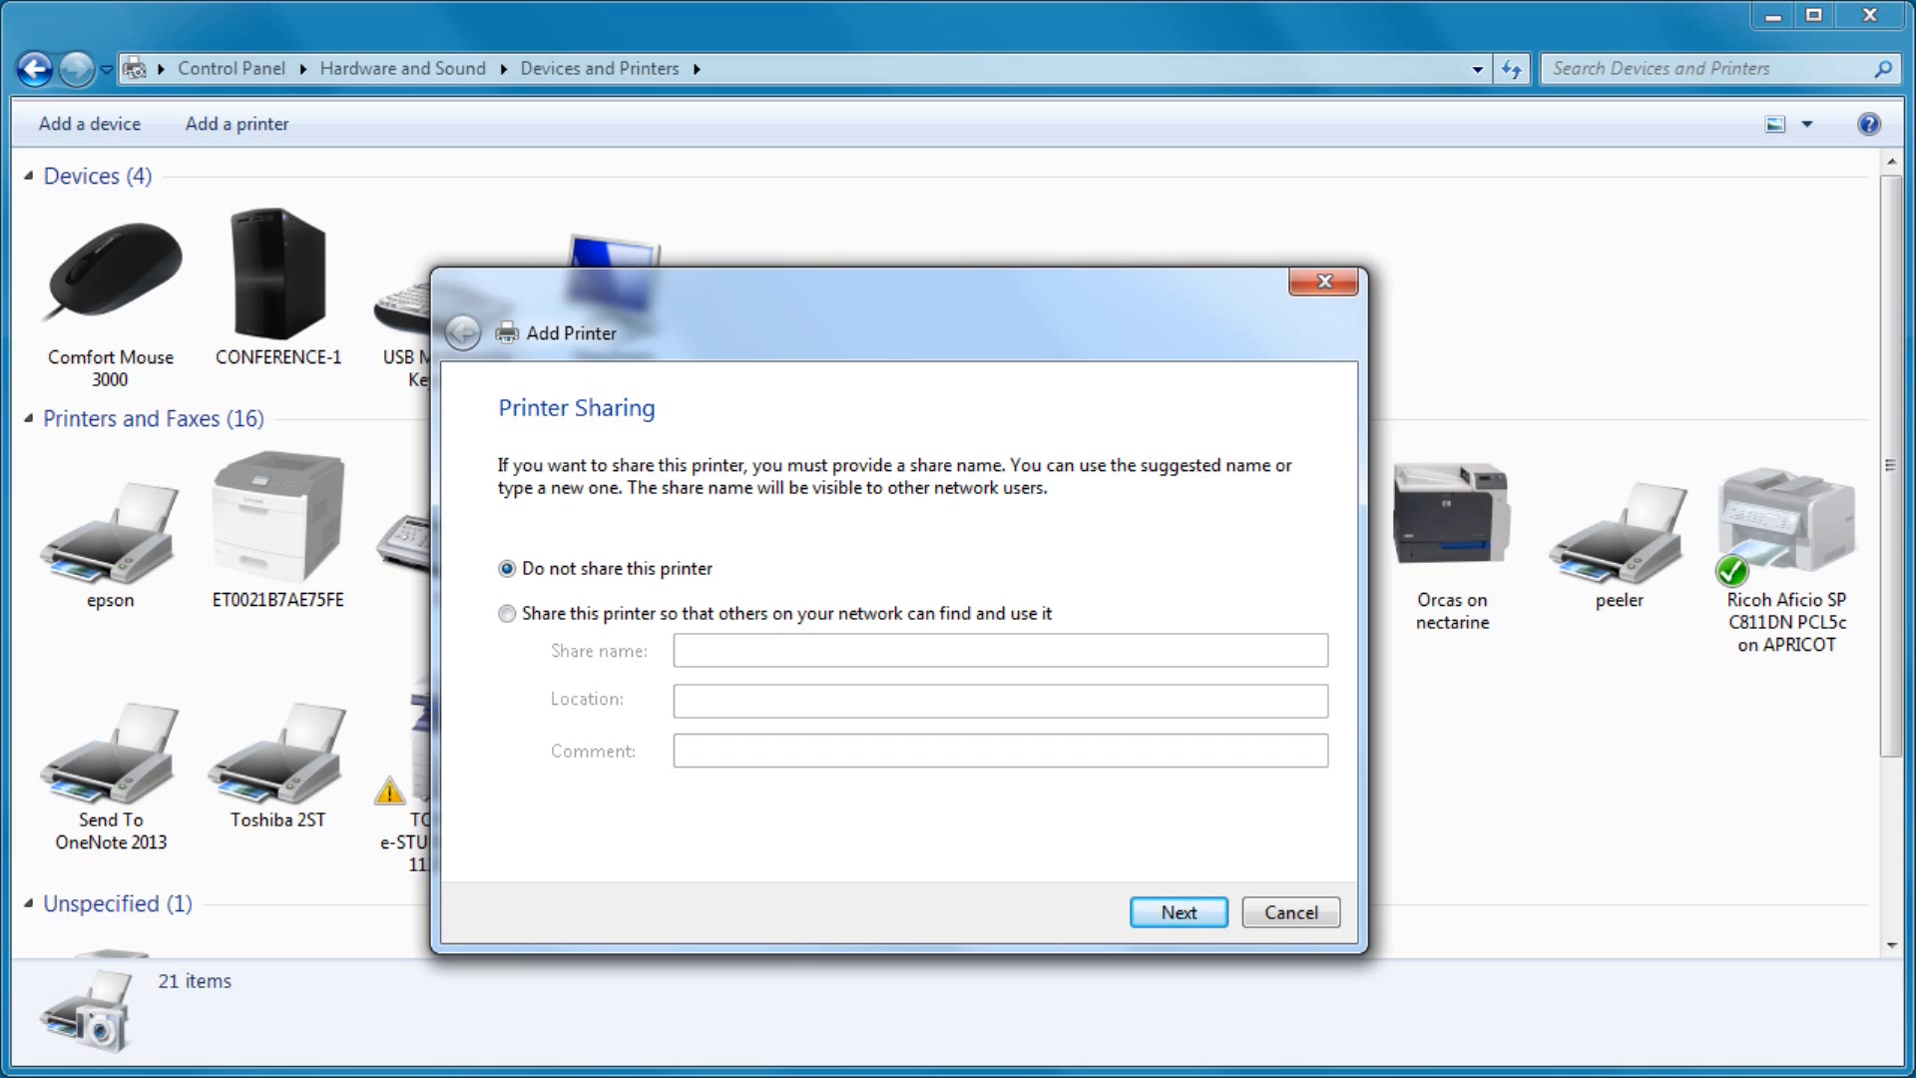
{"action": "left_click", "coordinate": [1204, 919]}
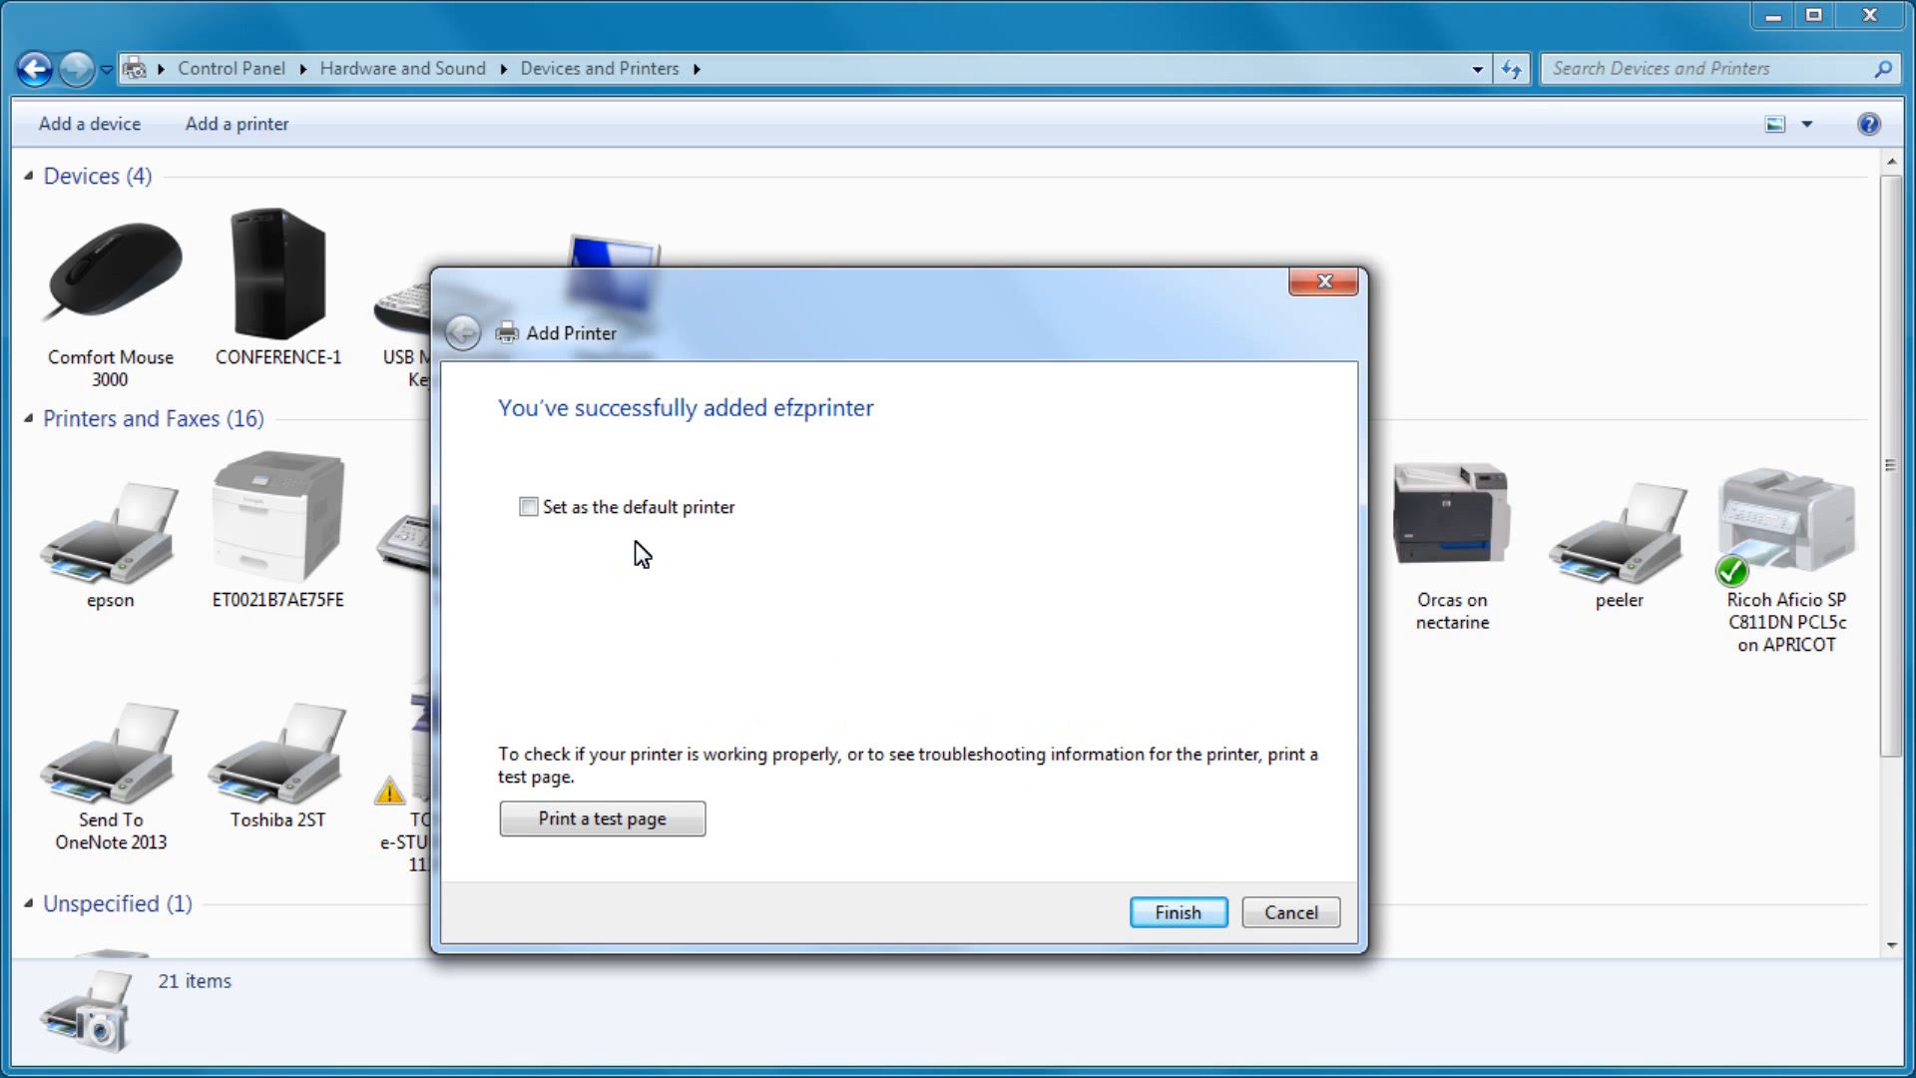
{"action": "left_click", "coordinate": [1197, 918]}
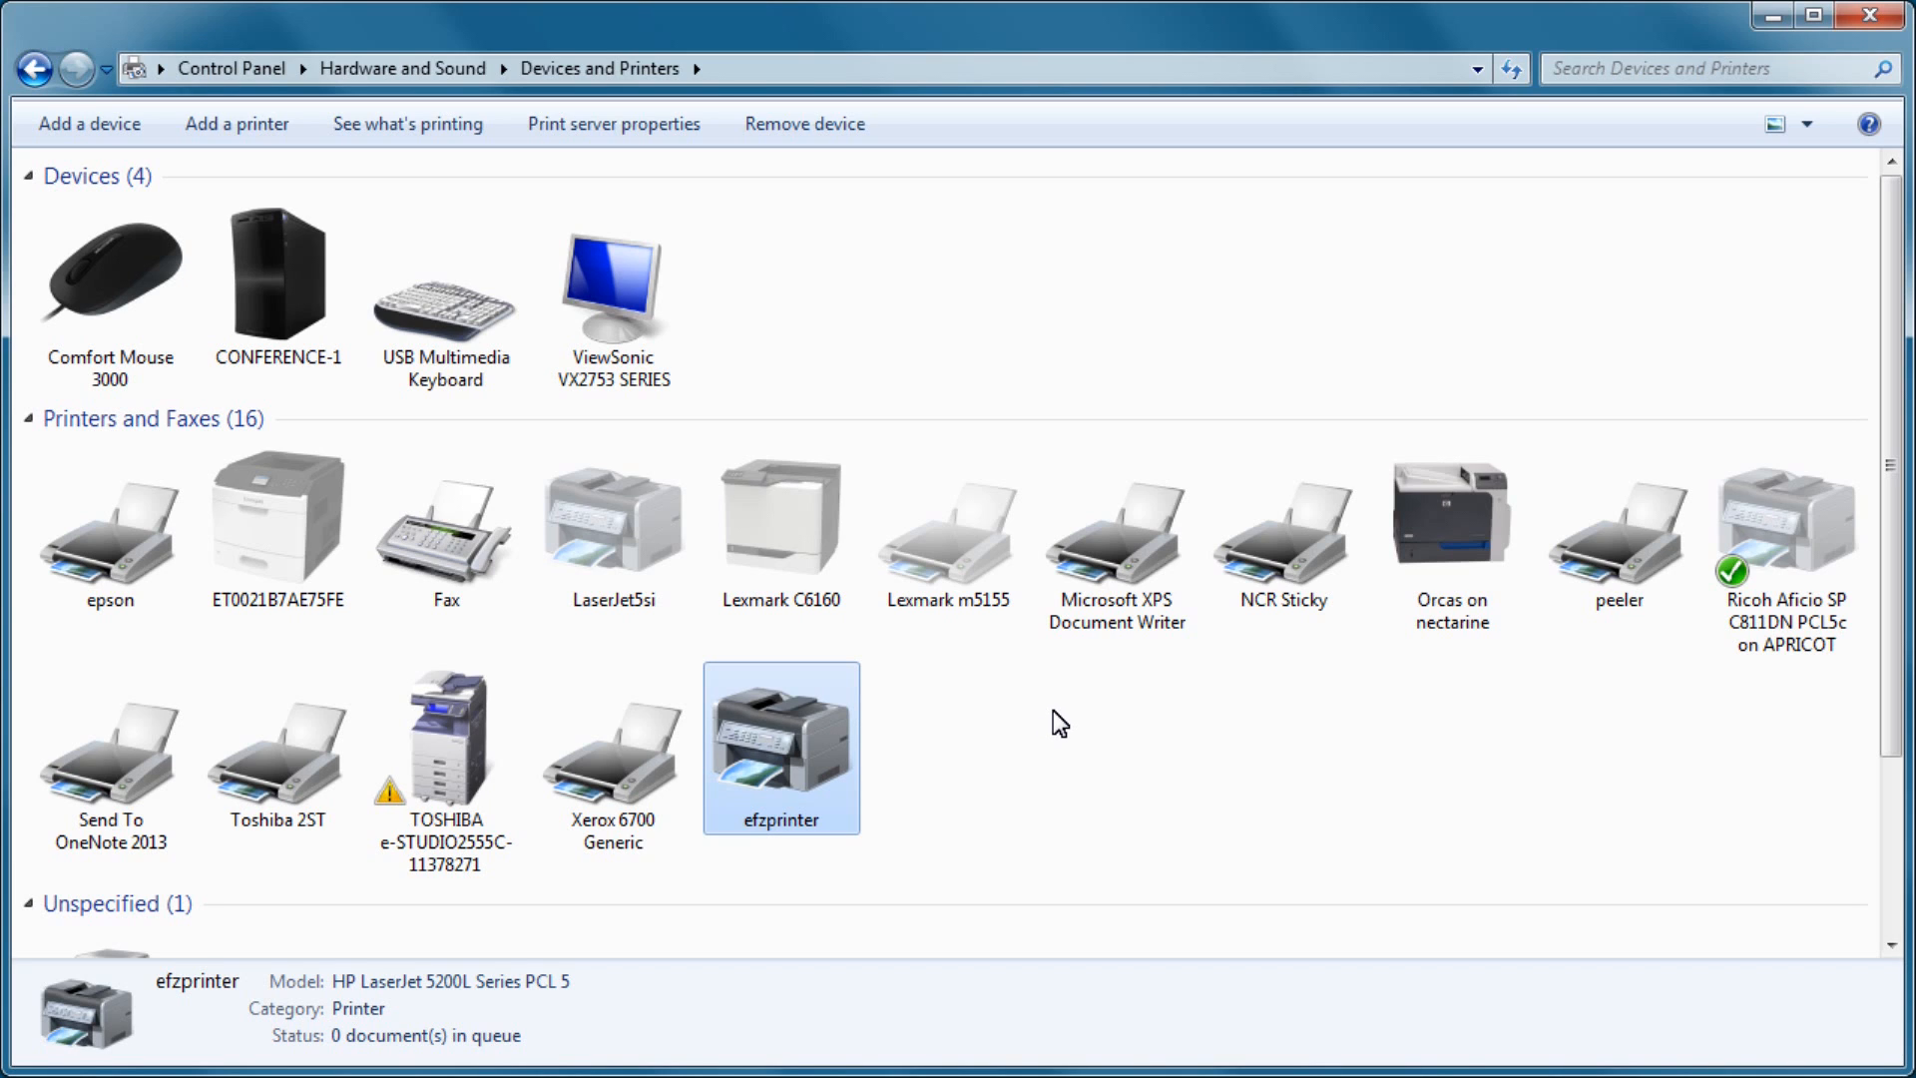
Set Print Optimizations to Disabled in efzprinter's advanced printing defaults.
{"action": "right_click", "coordinate": [834, 672]}
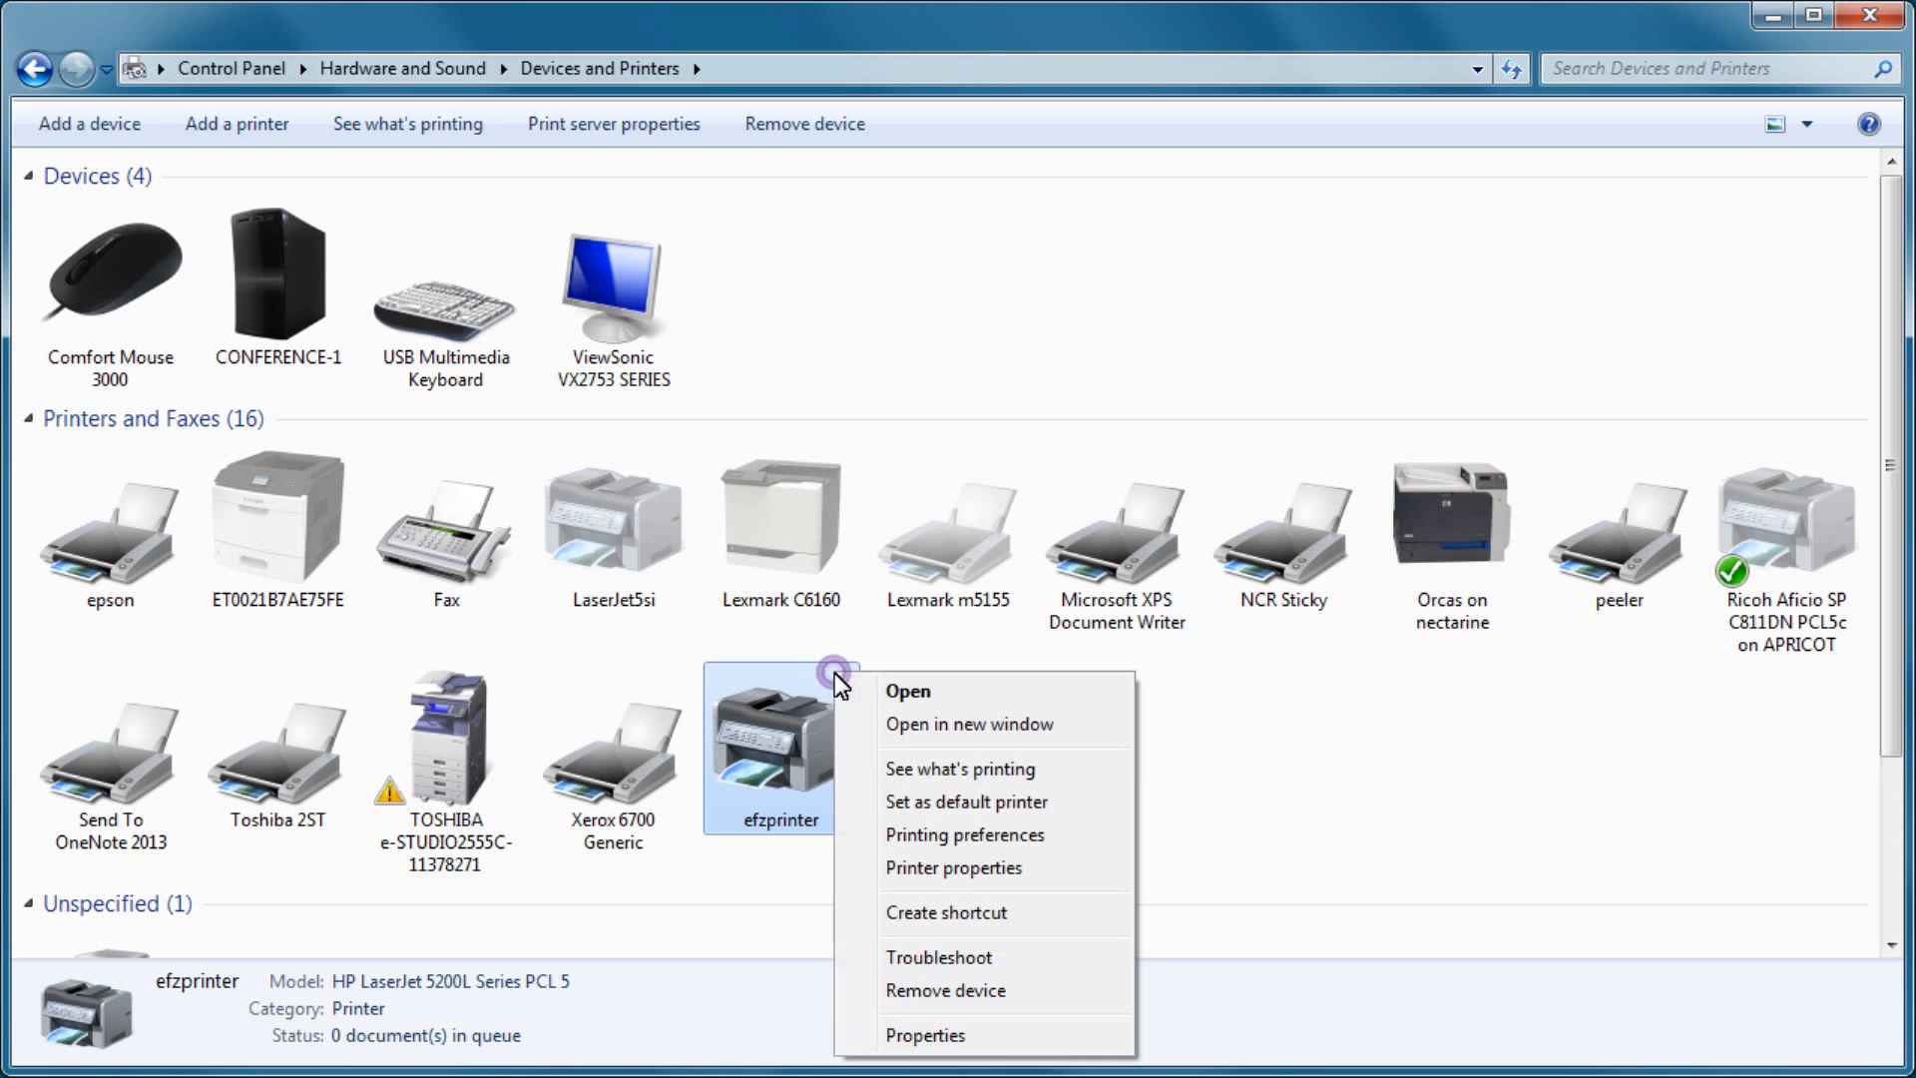
{"action": "left_click", "coordinate": [948, 867]}
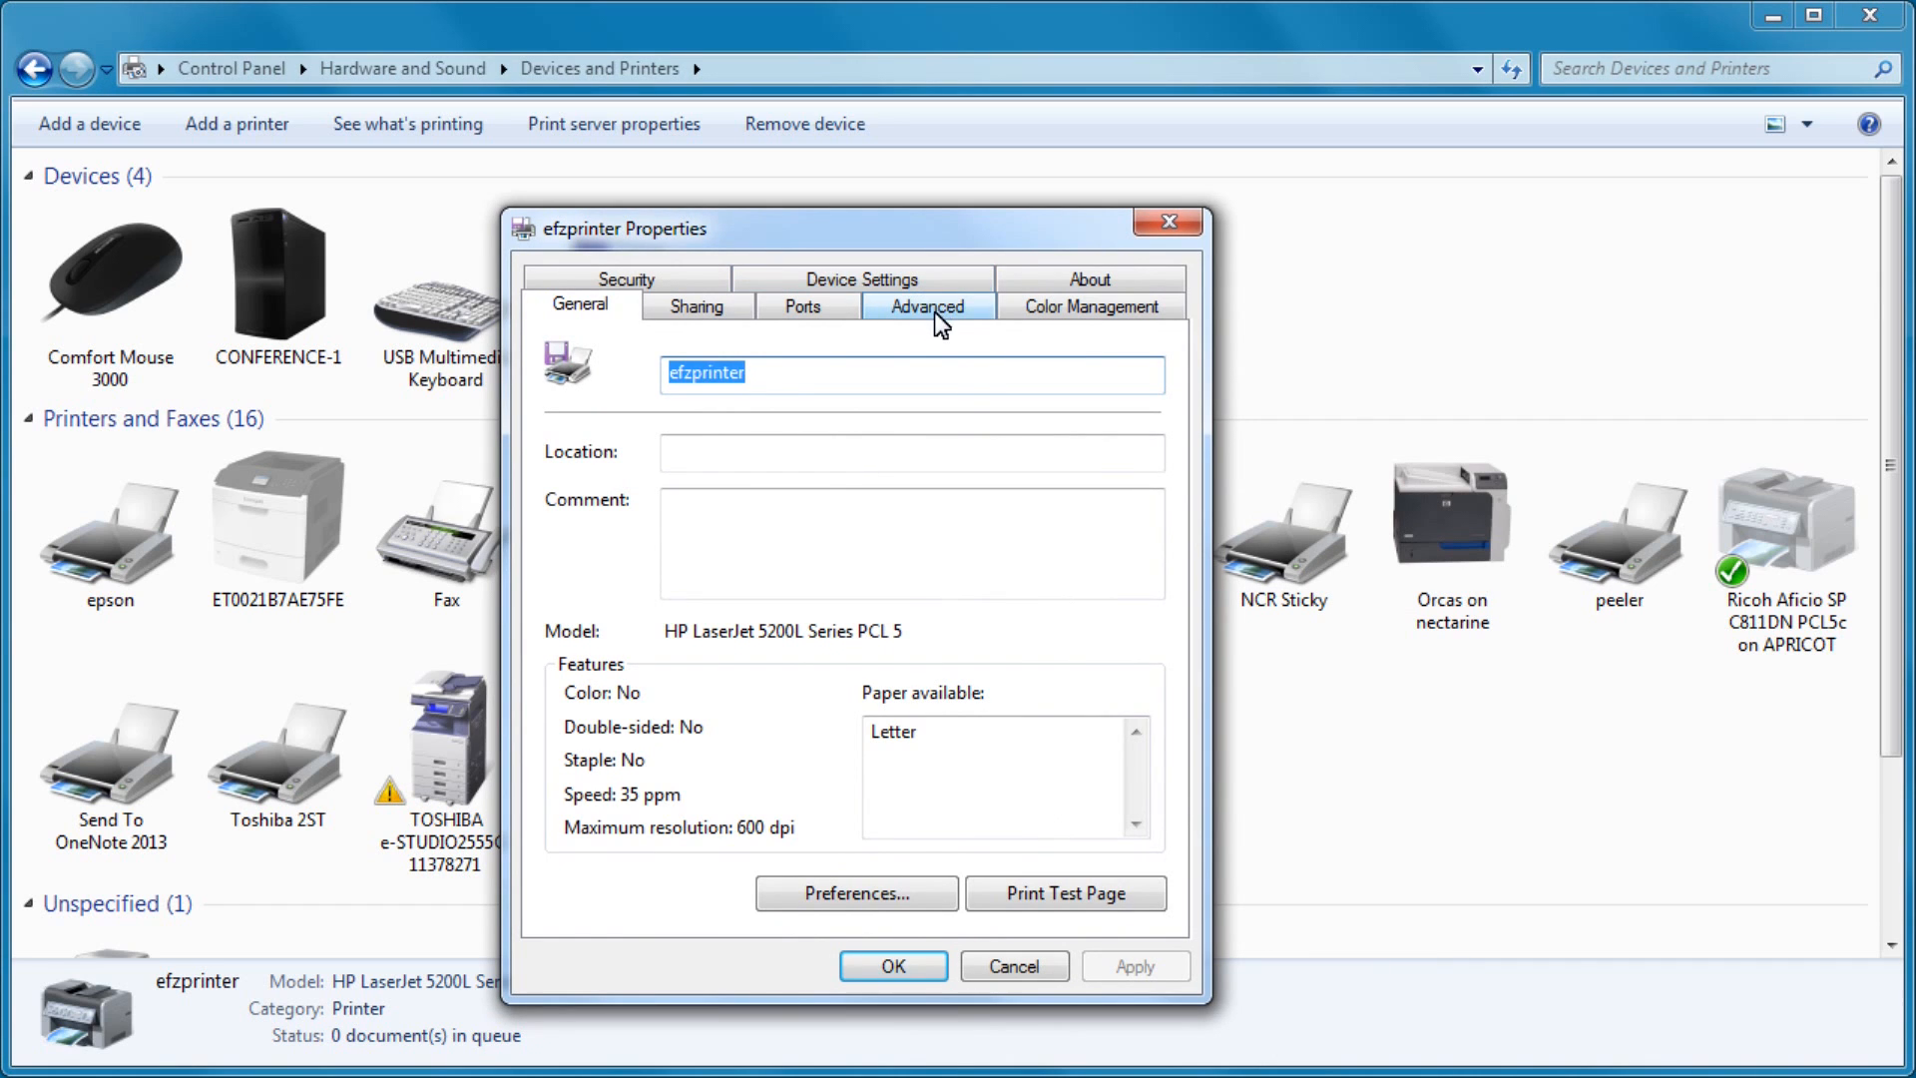
{"action": "left_click", "coordinate": [935, 310]}
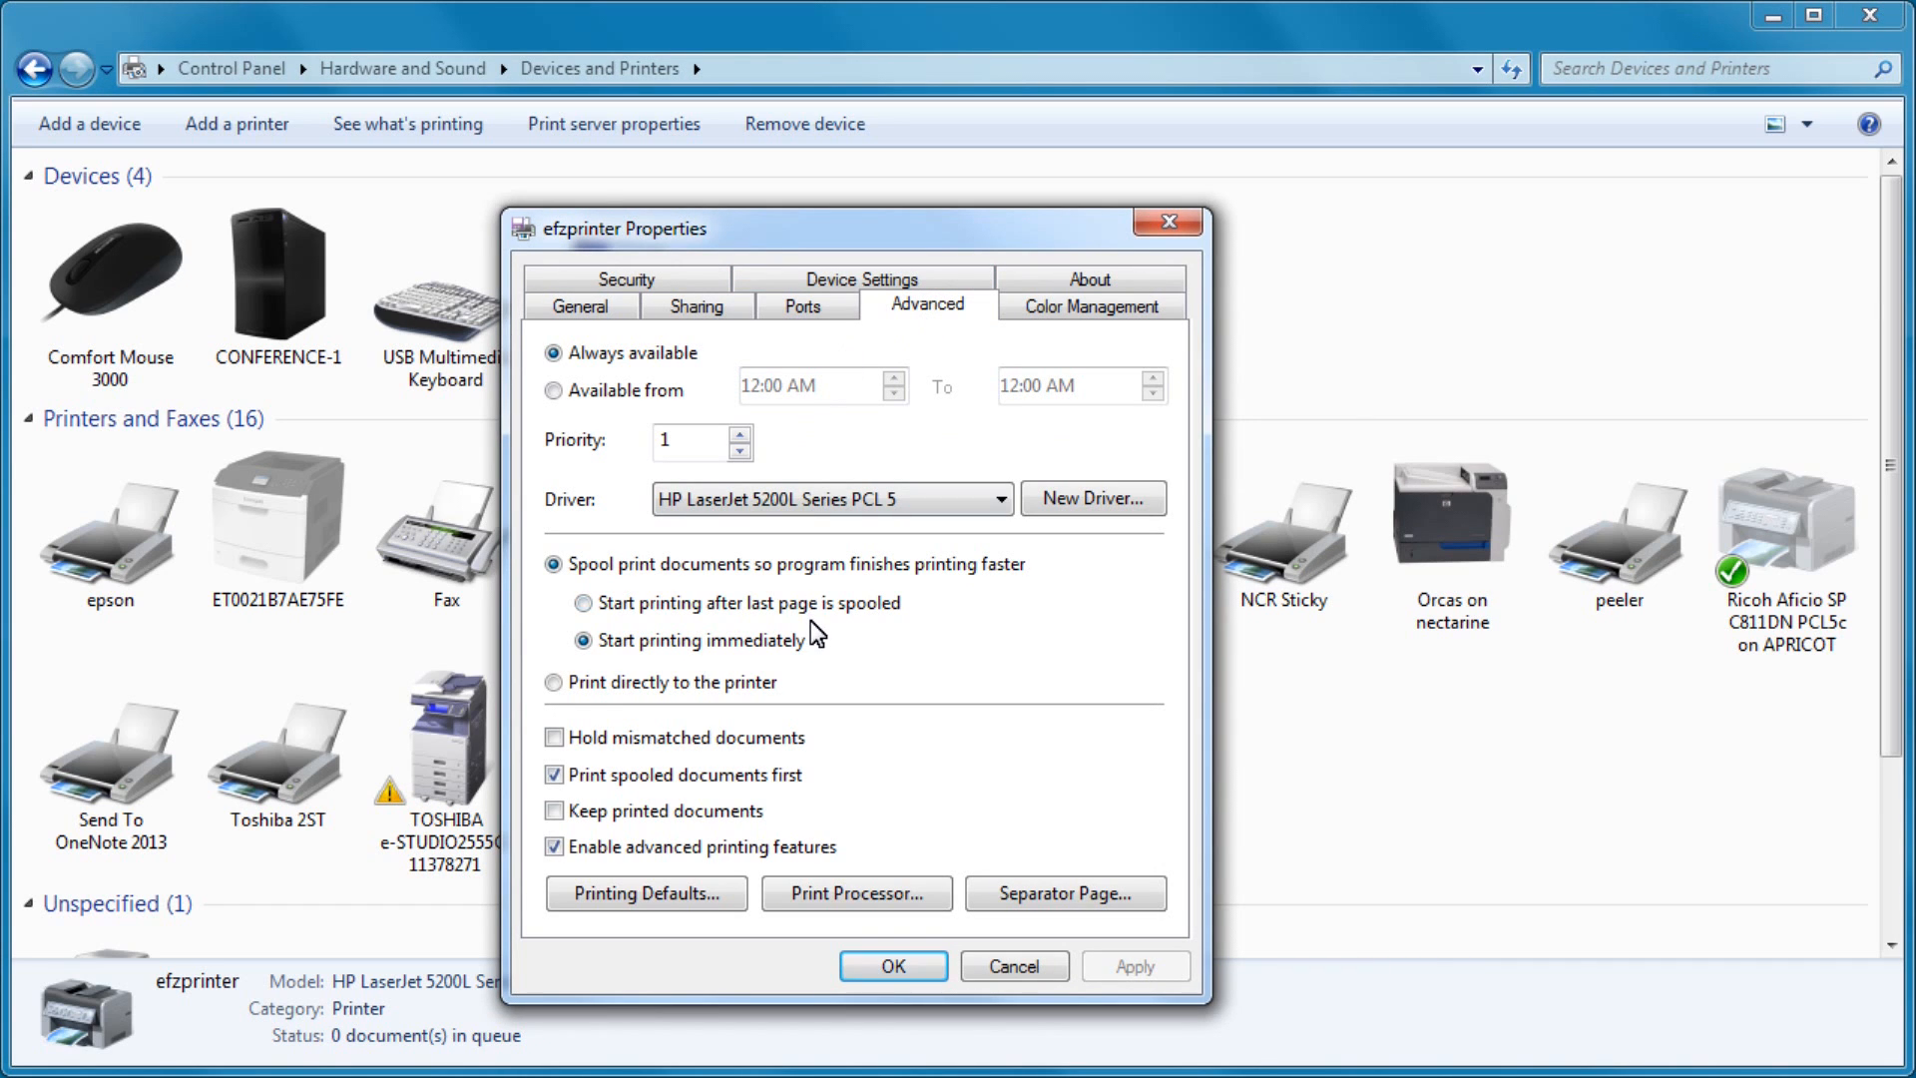
{"action": "left_click", "coordinate": [649, 893]}
{"action": "left_click_drag", "start_coordinate": [1086, 531], "coordinate": [813, 200]}
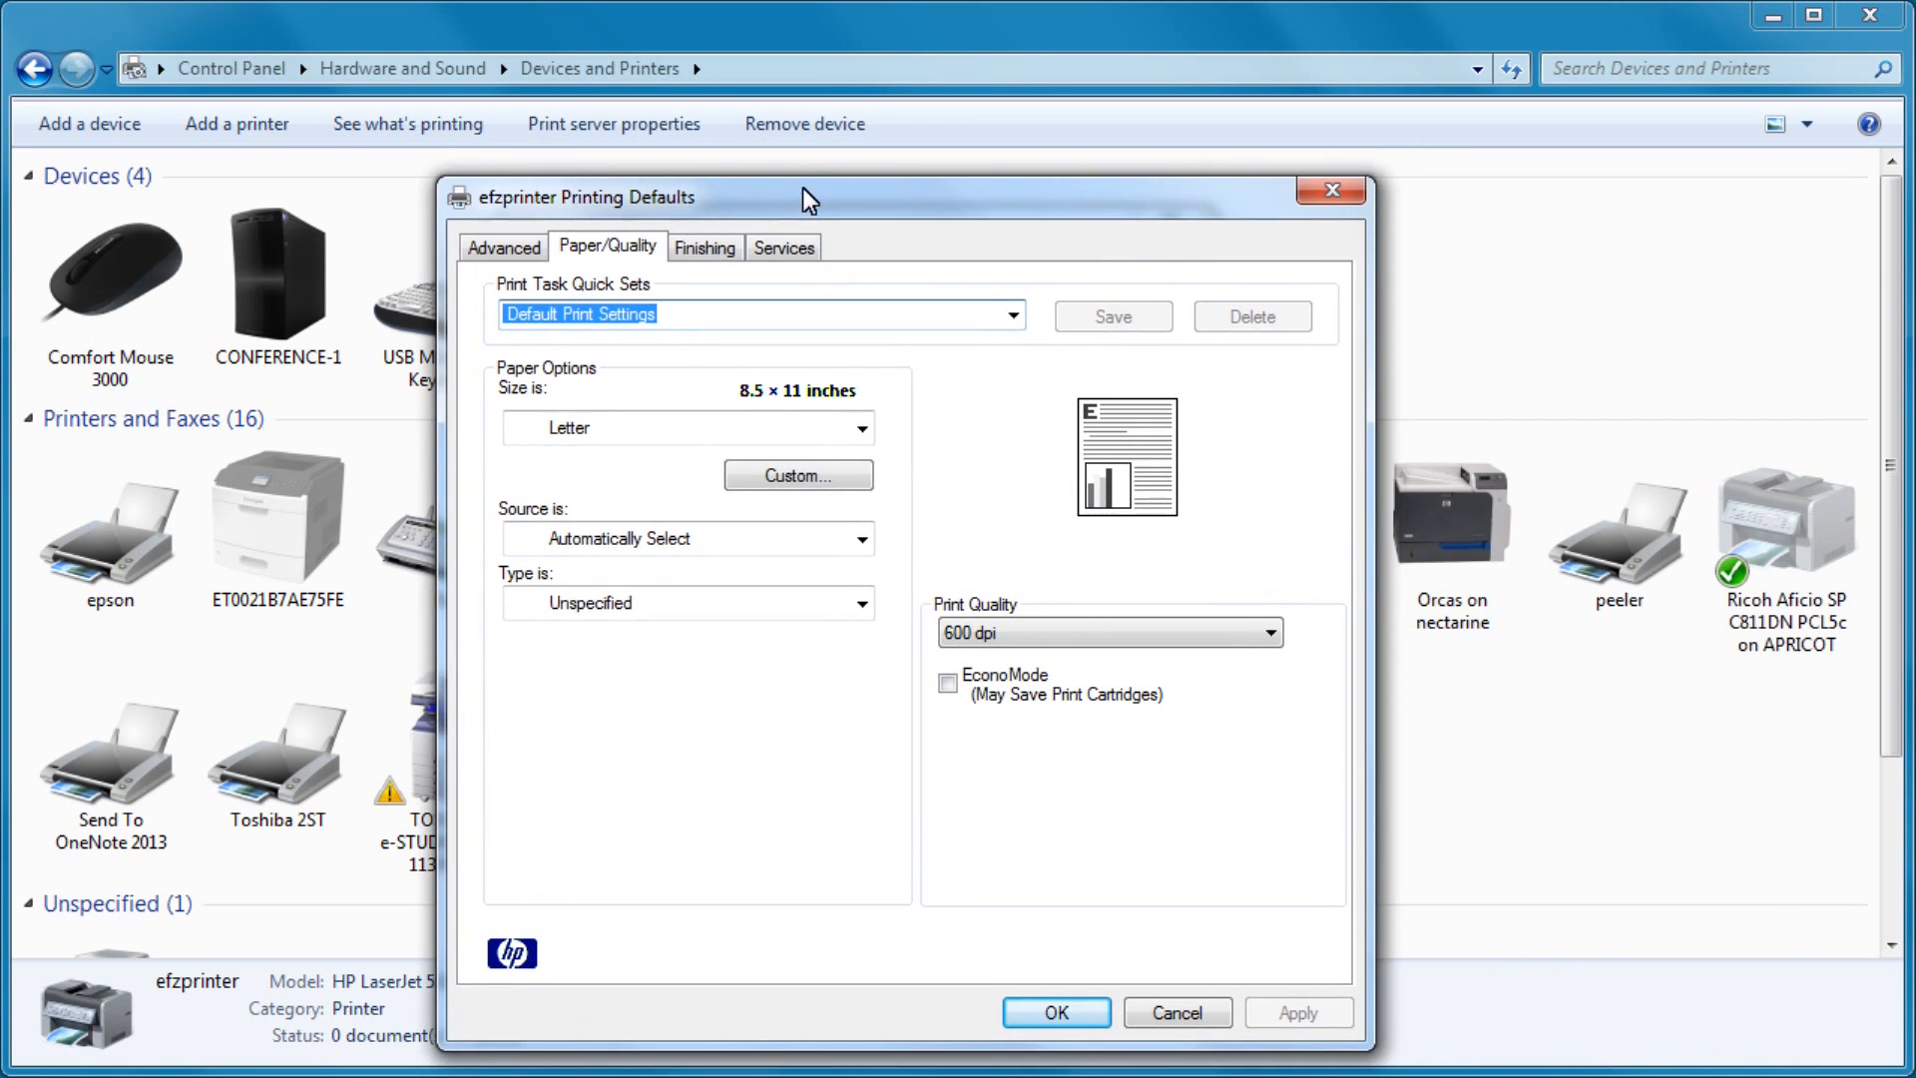
{"action": "left_click", "coordinate": [521, 249]}
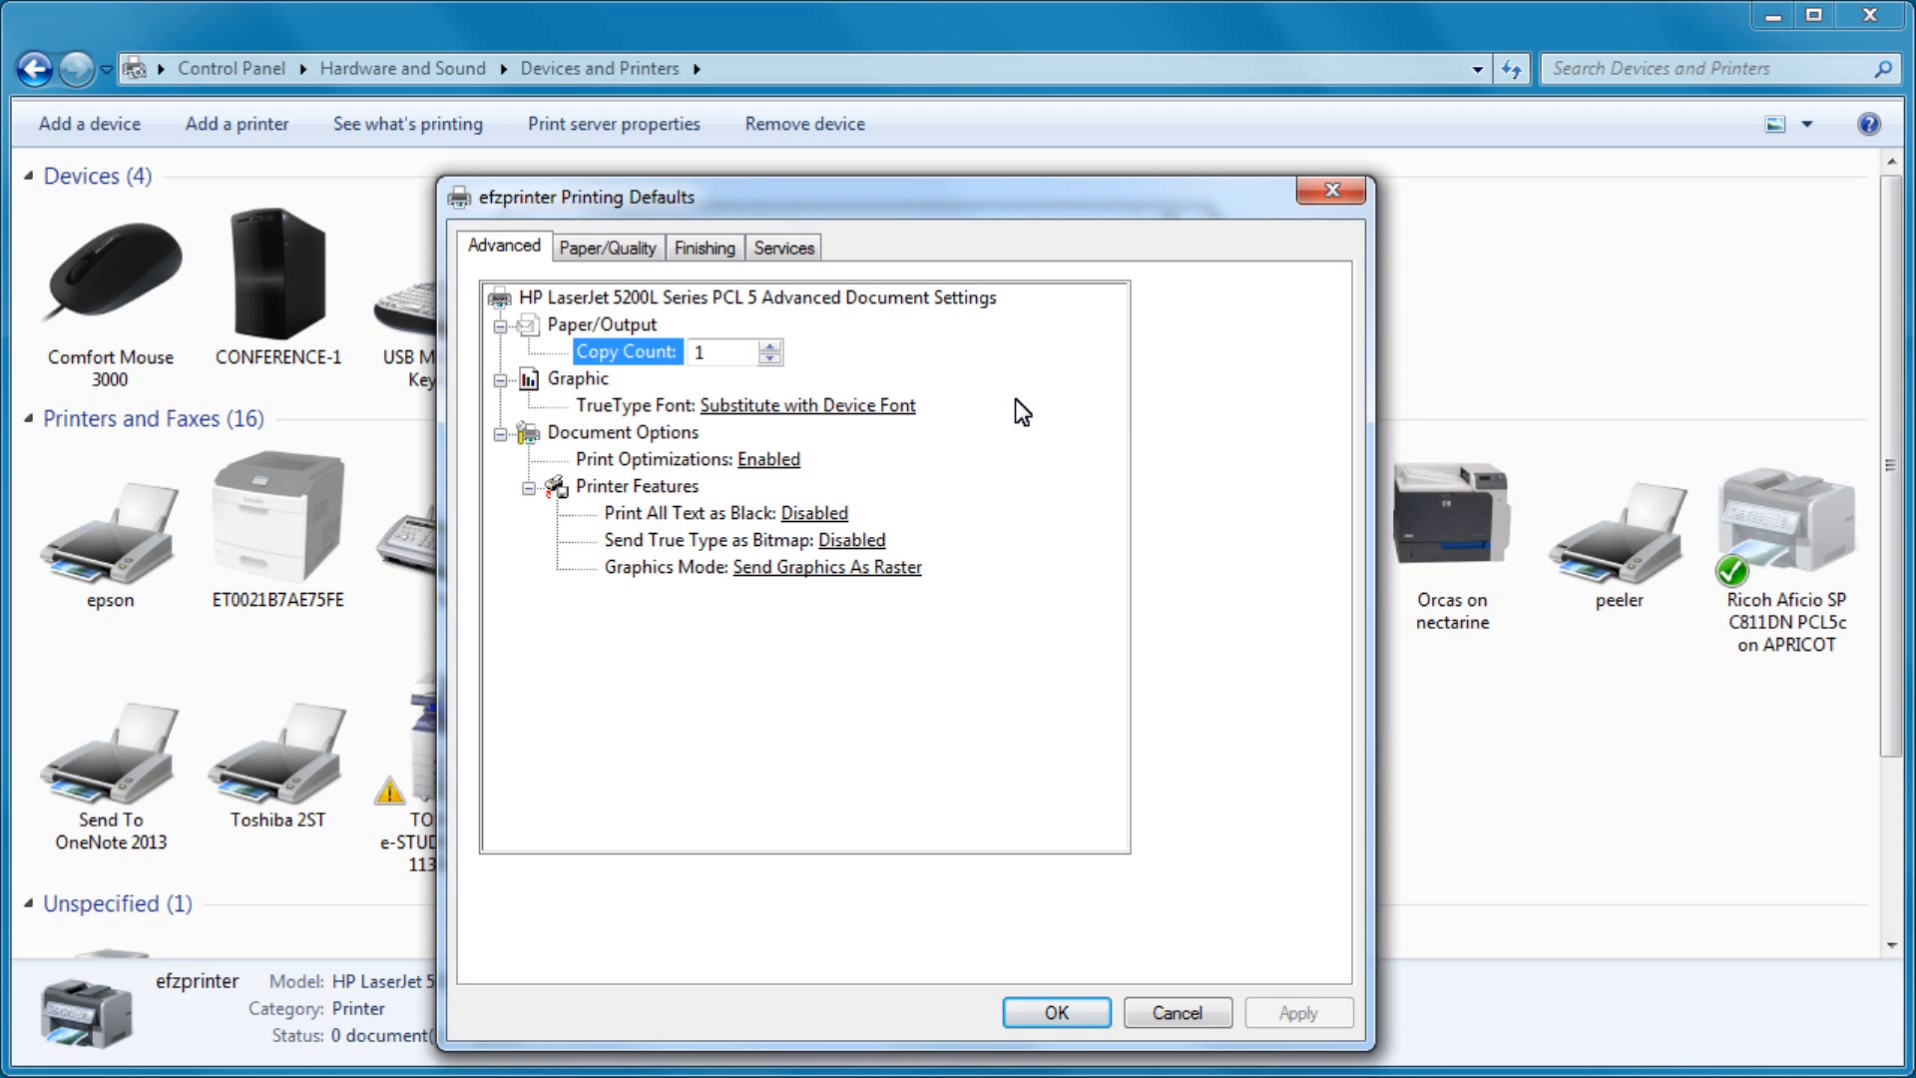
{"action": "left_click", "coordinate": [782, 461]}
{"action": "left_click", "coordinate": [785, 463]}
{"action": "left_click", "coordinate": [810, 518]}
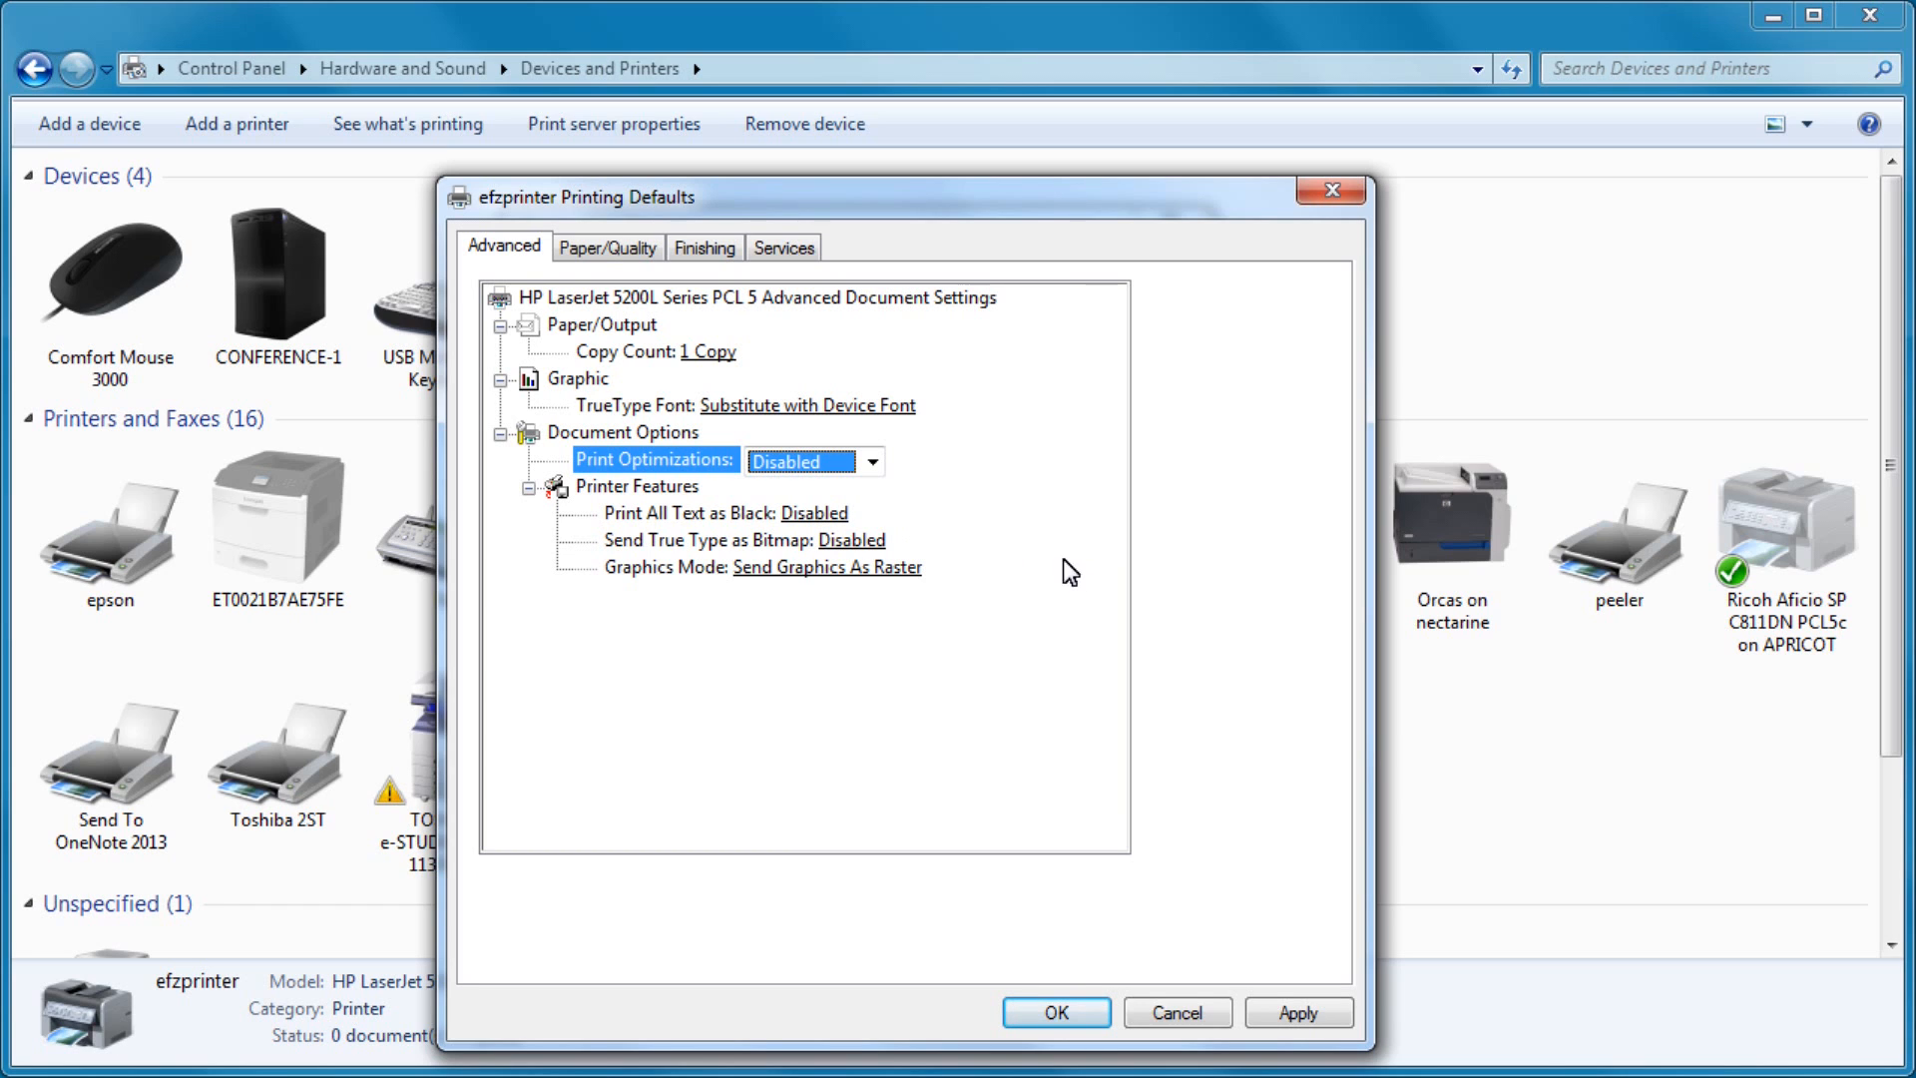
Set Send True Type as Bitmap to Enabled, apply the printing defaults and close the printer's properties.
{"action": "left_click", "coordinate": [884, 544]}
{"action": "left_click", "coordinate": [913, 543]}
{"action": "left_click", "coordinate": [882, 599]}
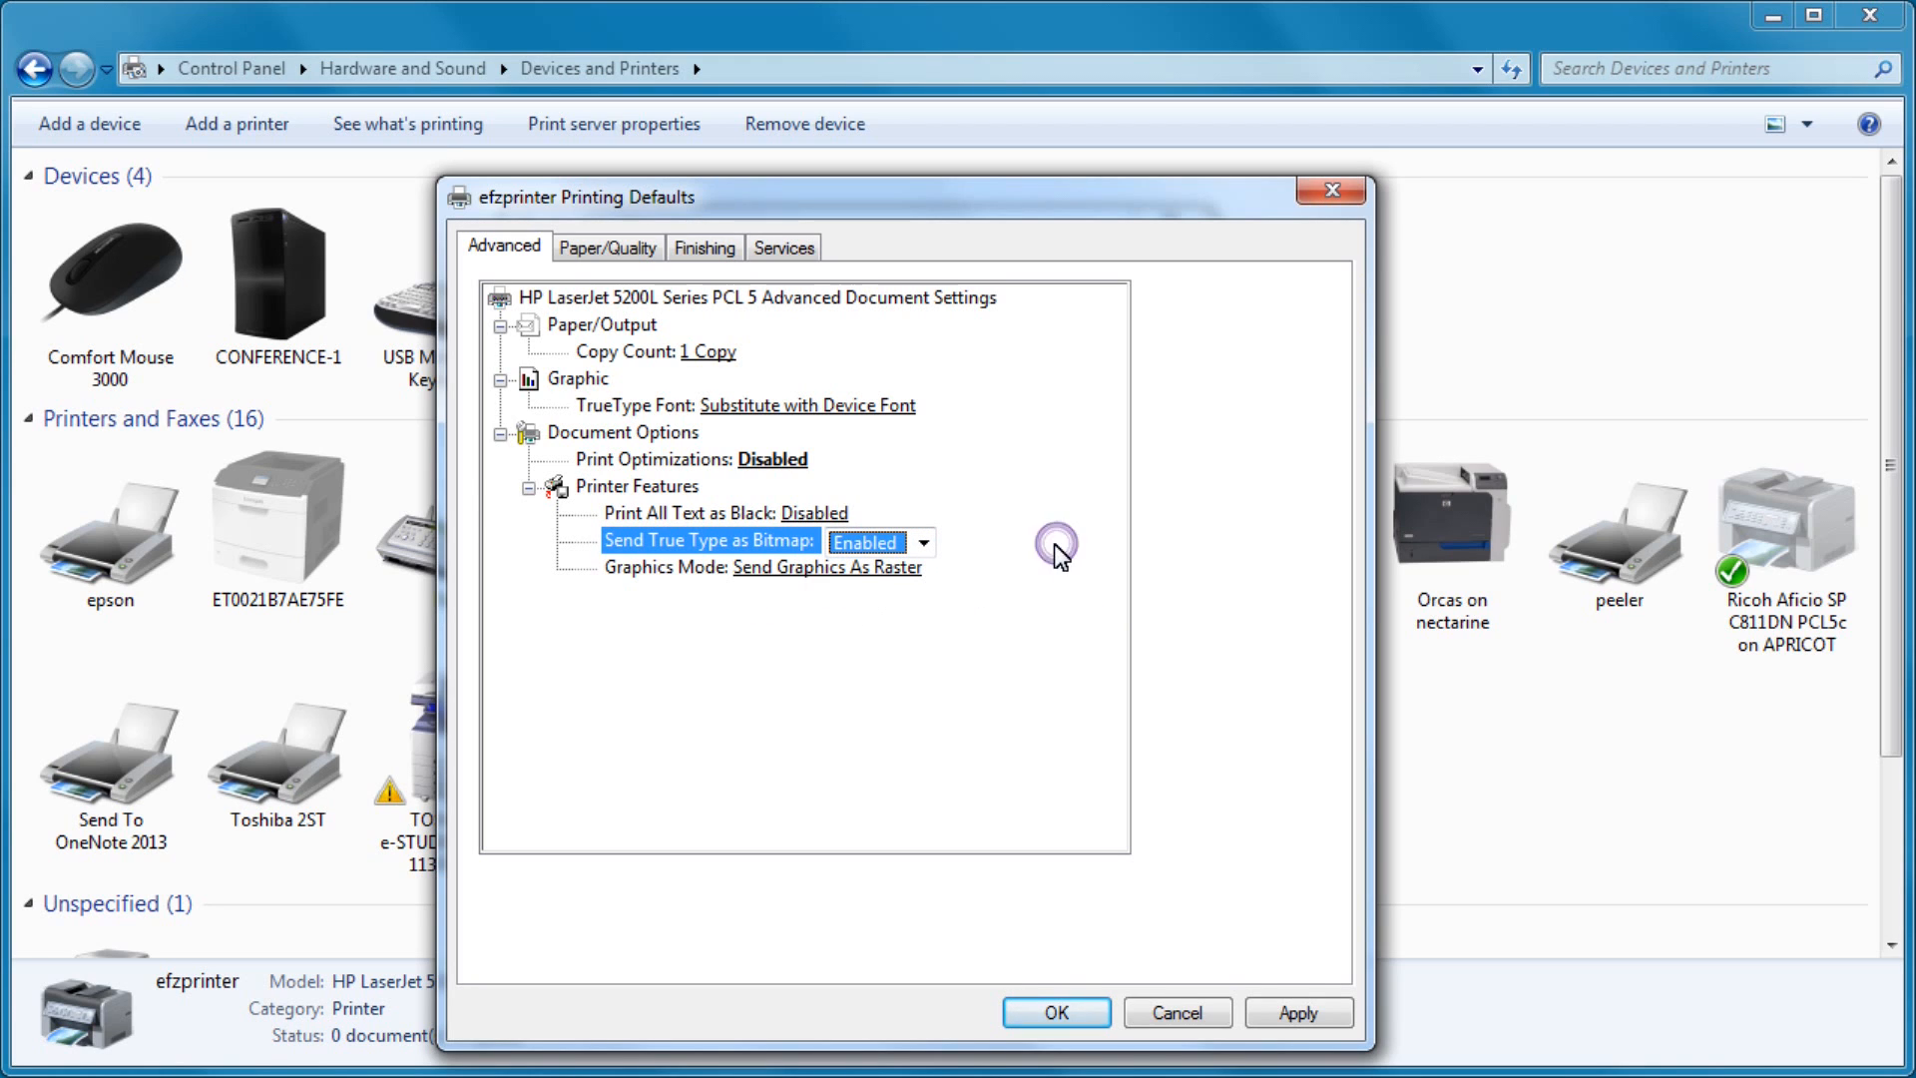
{"action": "left_click", "coordinate": [1300, 1009]}
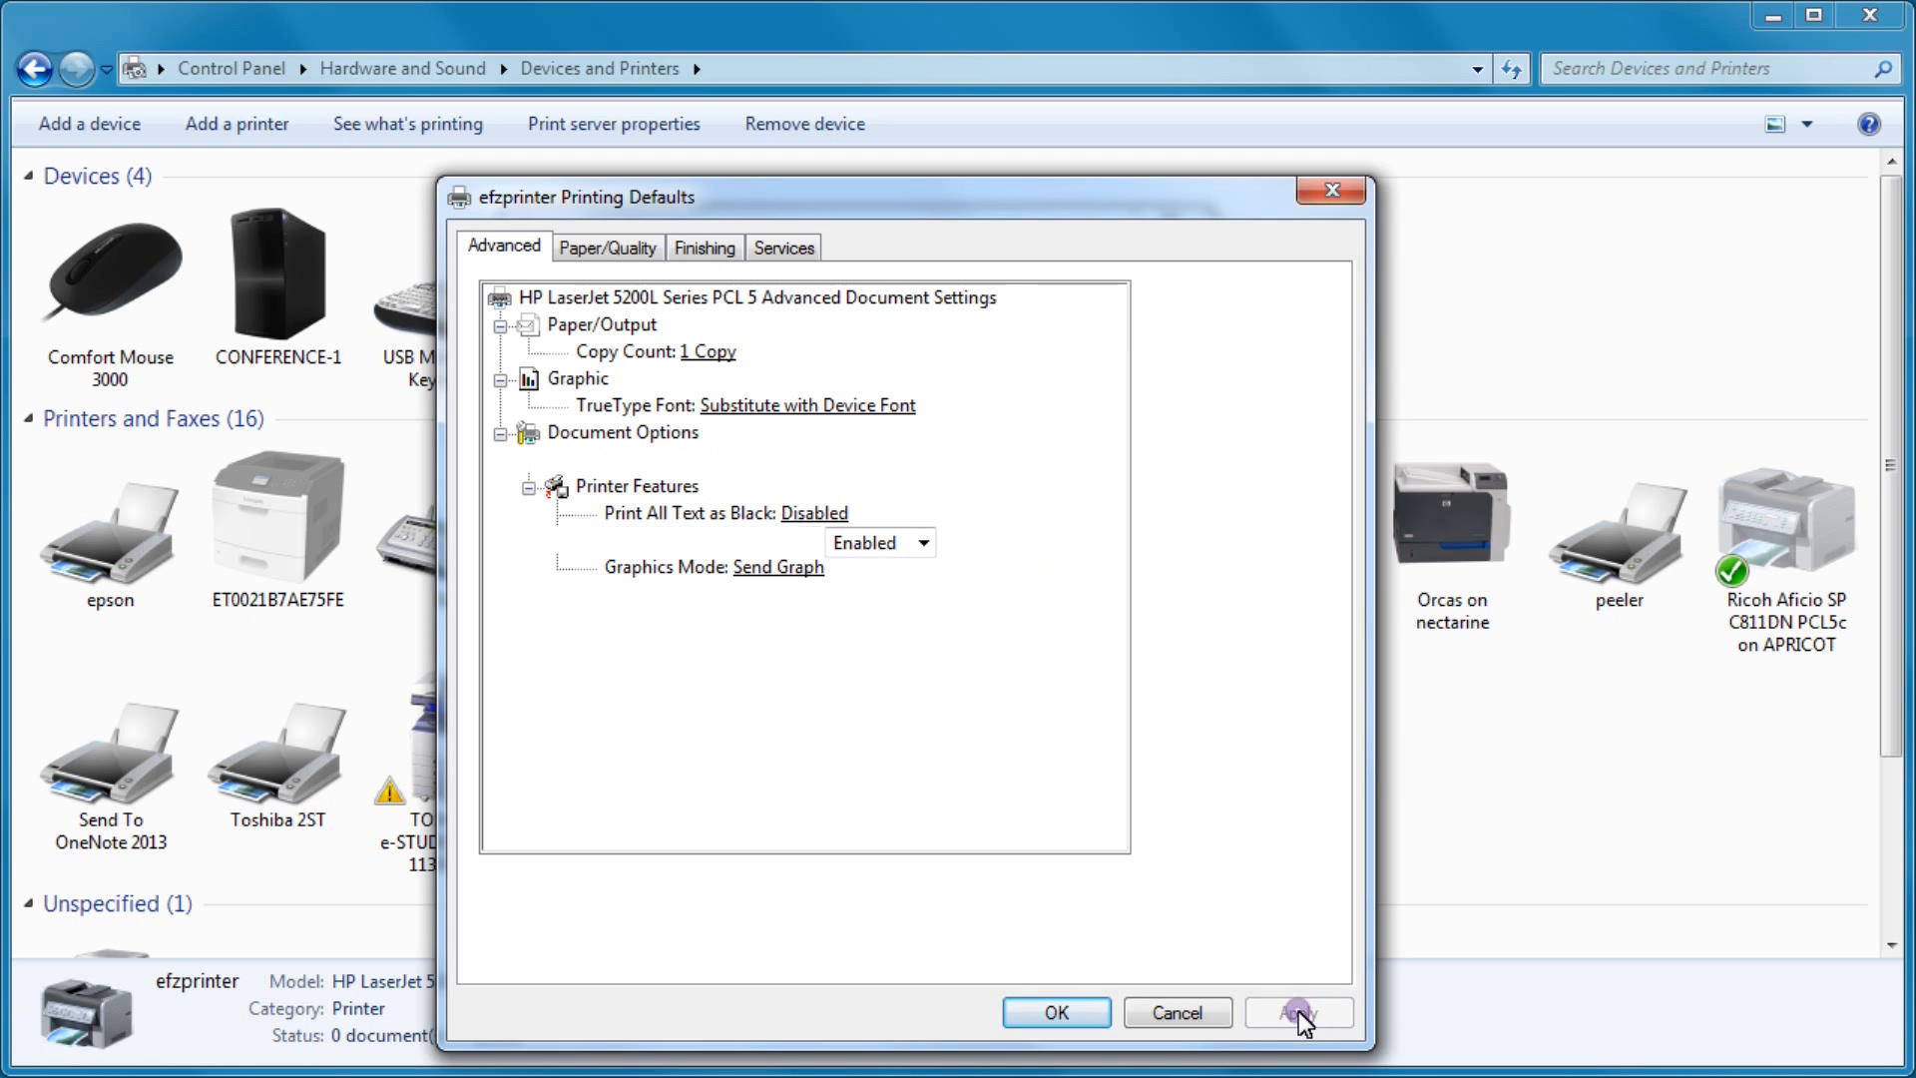
{"action": "left_click", "coordinate": [1075, 1017]}
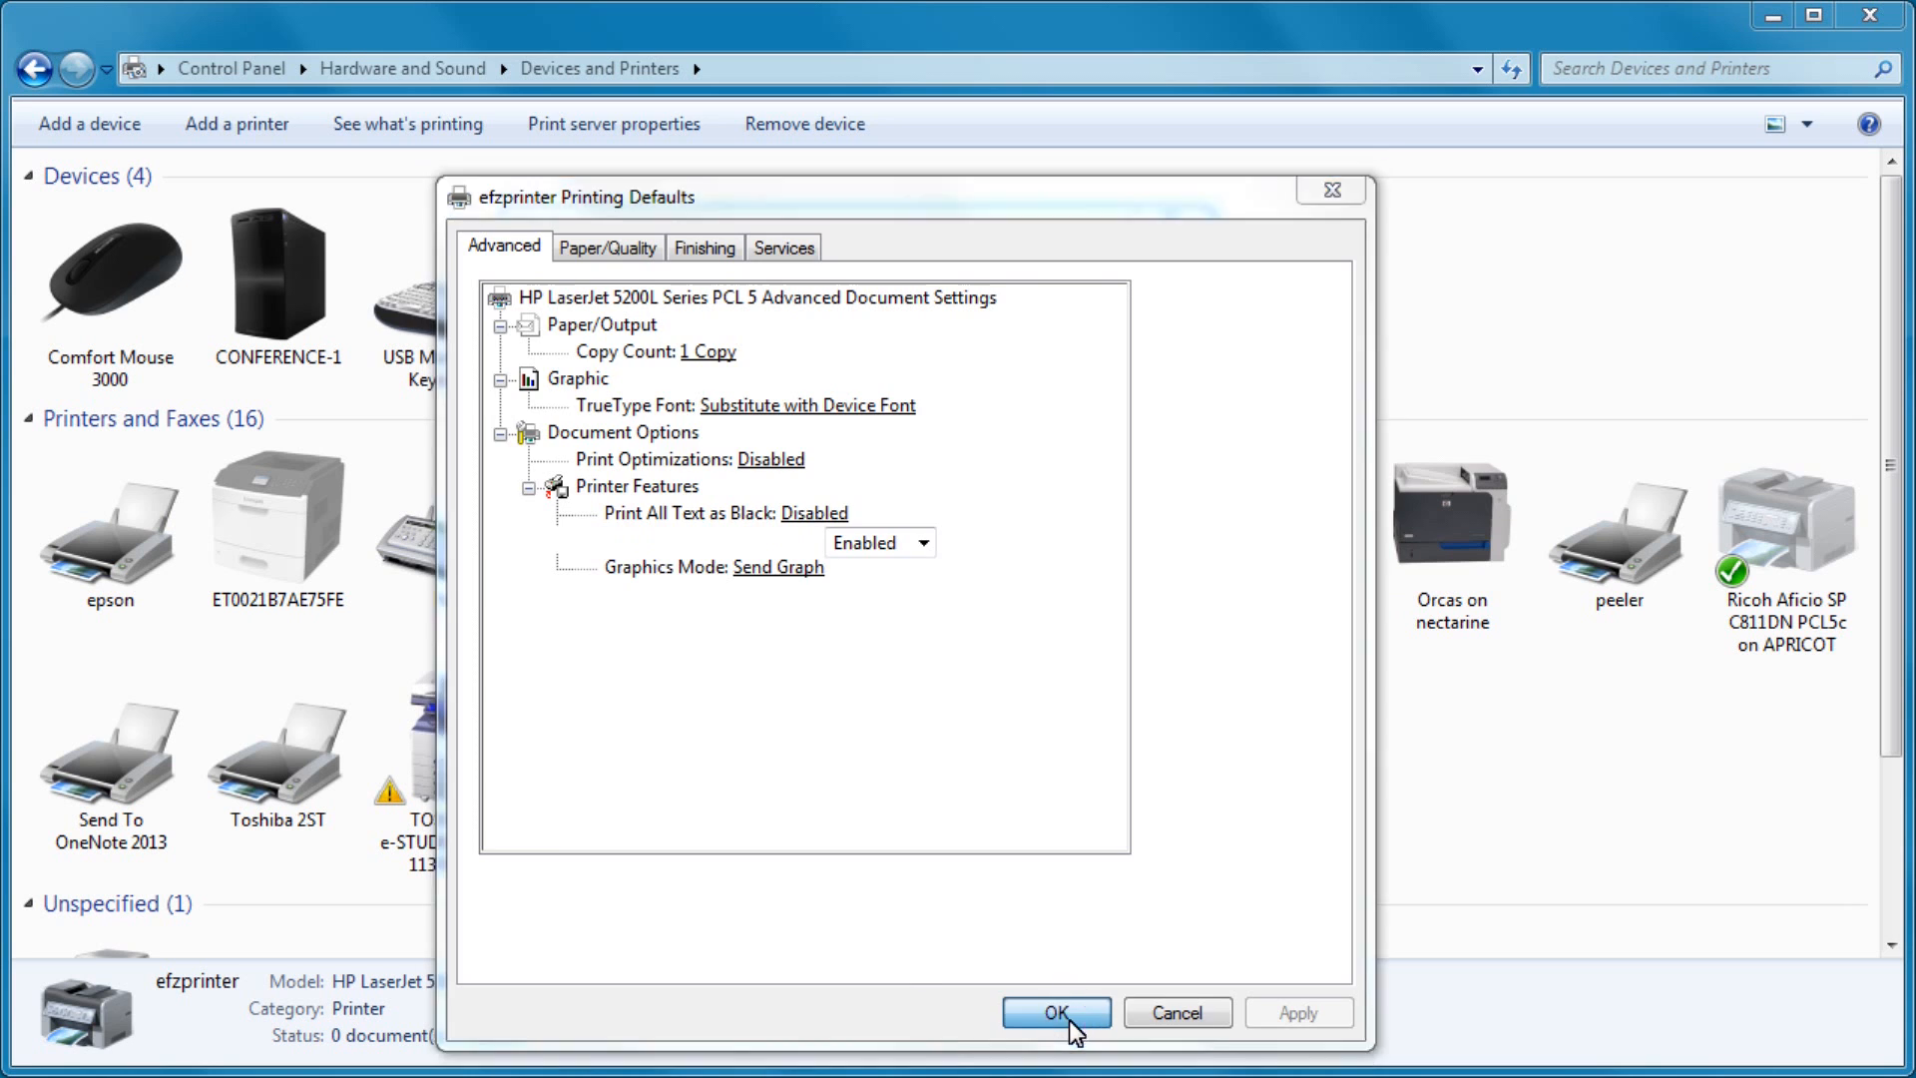
{"action": "left_click", "coordinate": [900, 968]}
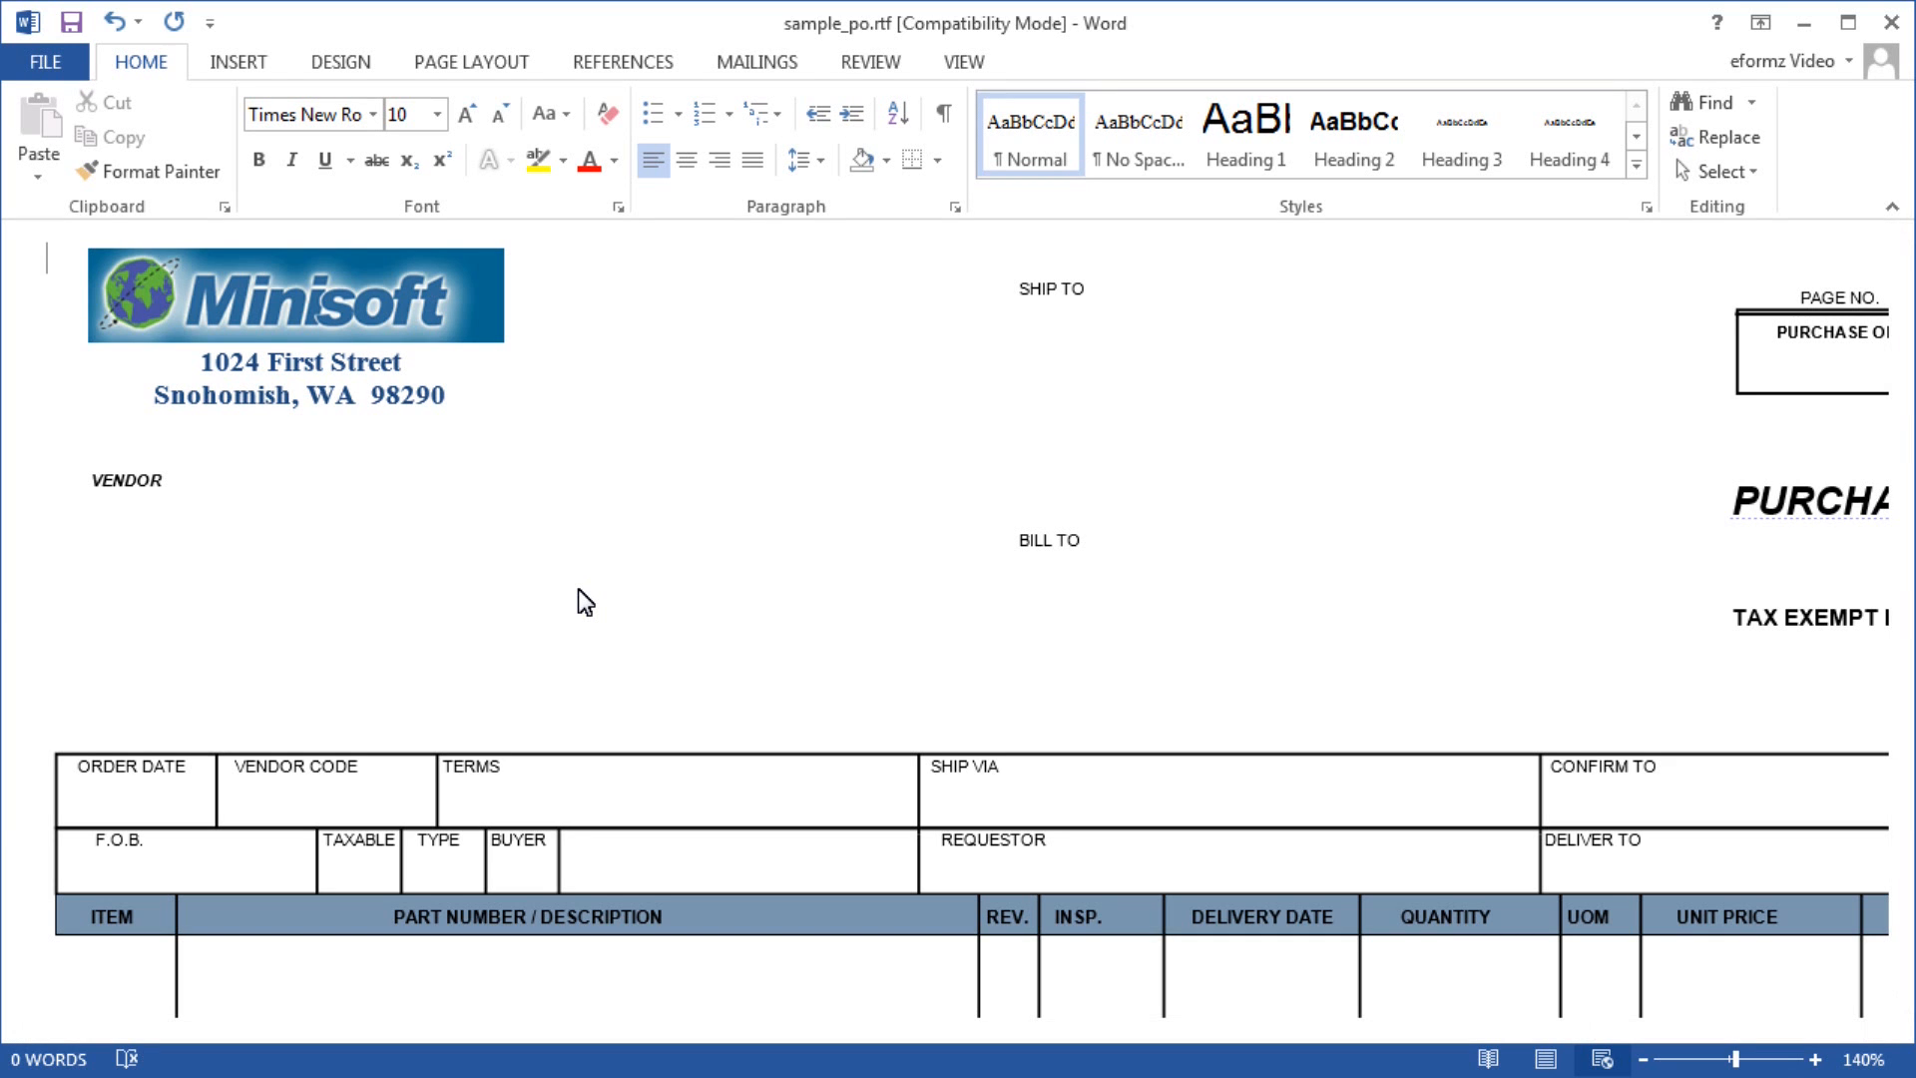
In Word, review the sample_po.rtf purchase order form and print it to efzprinter.
{"action": "scroll", "coordinate": [579, 591], "scroll_direction": "down", "scroll_amount": 7}
{"action": "scroll", "coordinate": [577, 588], "scroll_direction": "down", "scroll_amount": 5}
{"action": "scroll", "coordinate": [590, 584], "scroll_direction": "up", "scroll_amount": 14}
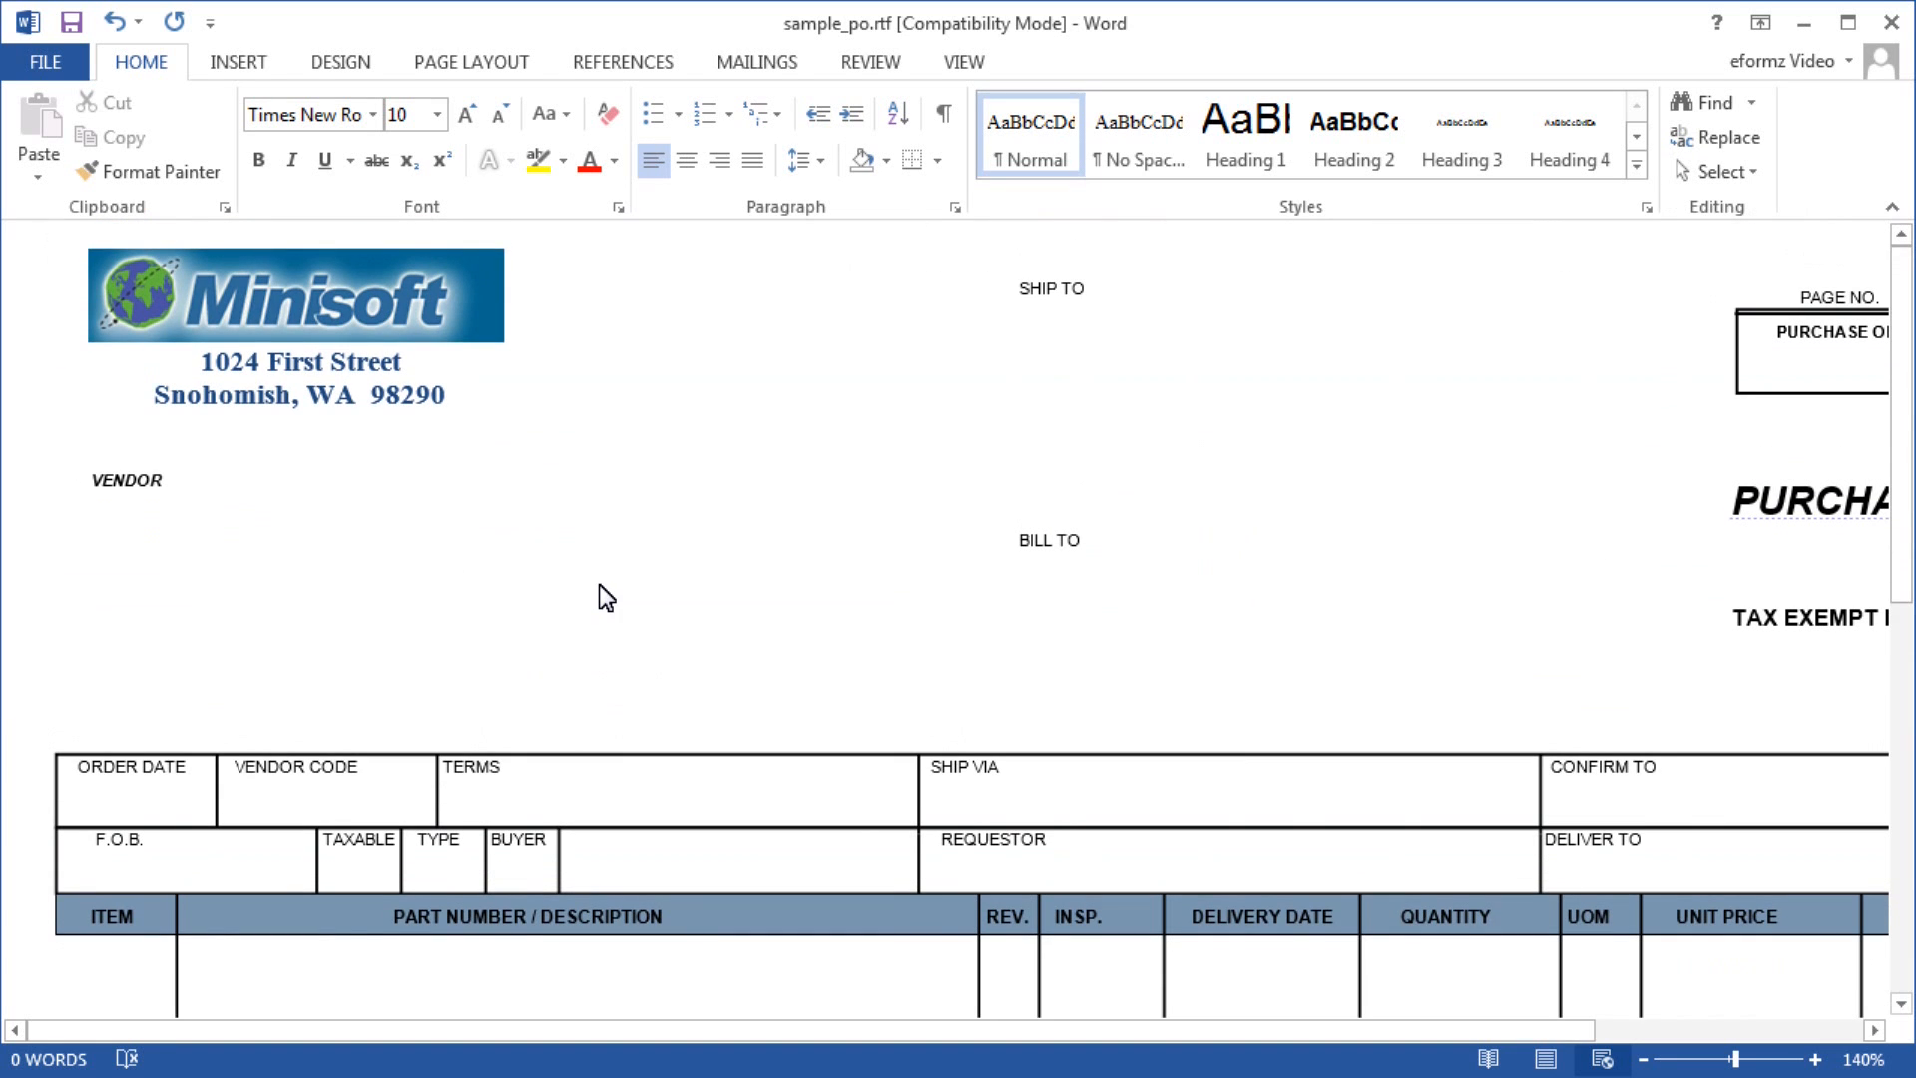
{"action": "left_click", "coordinate": [46, 57]}
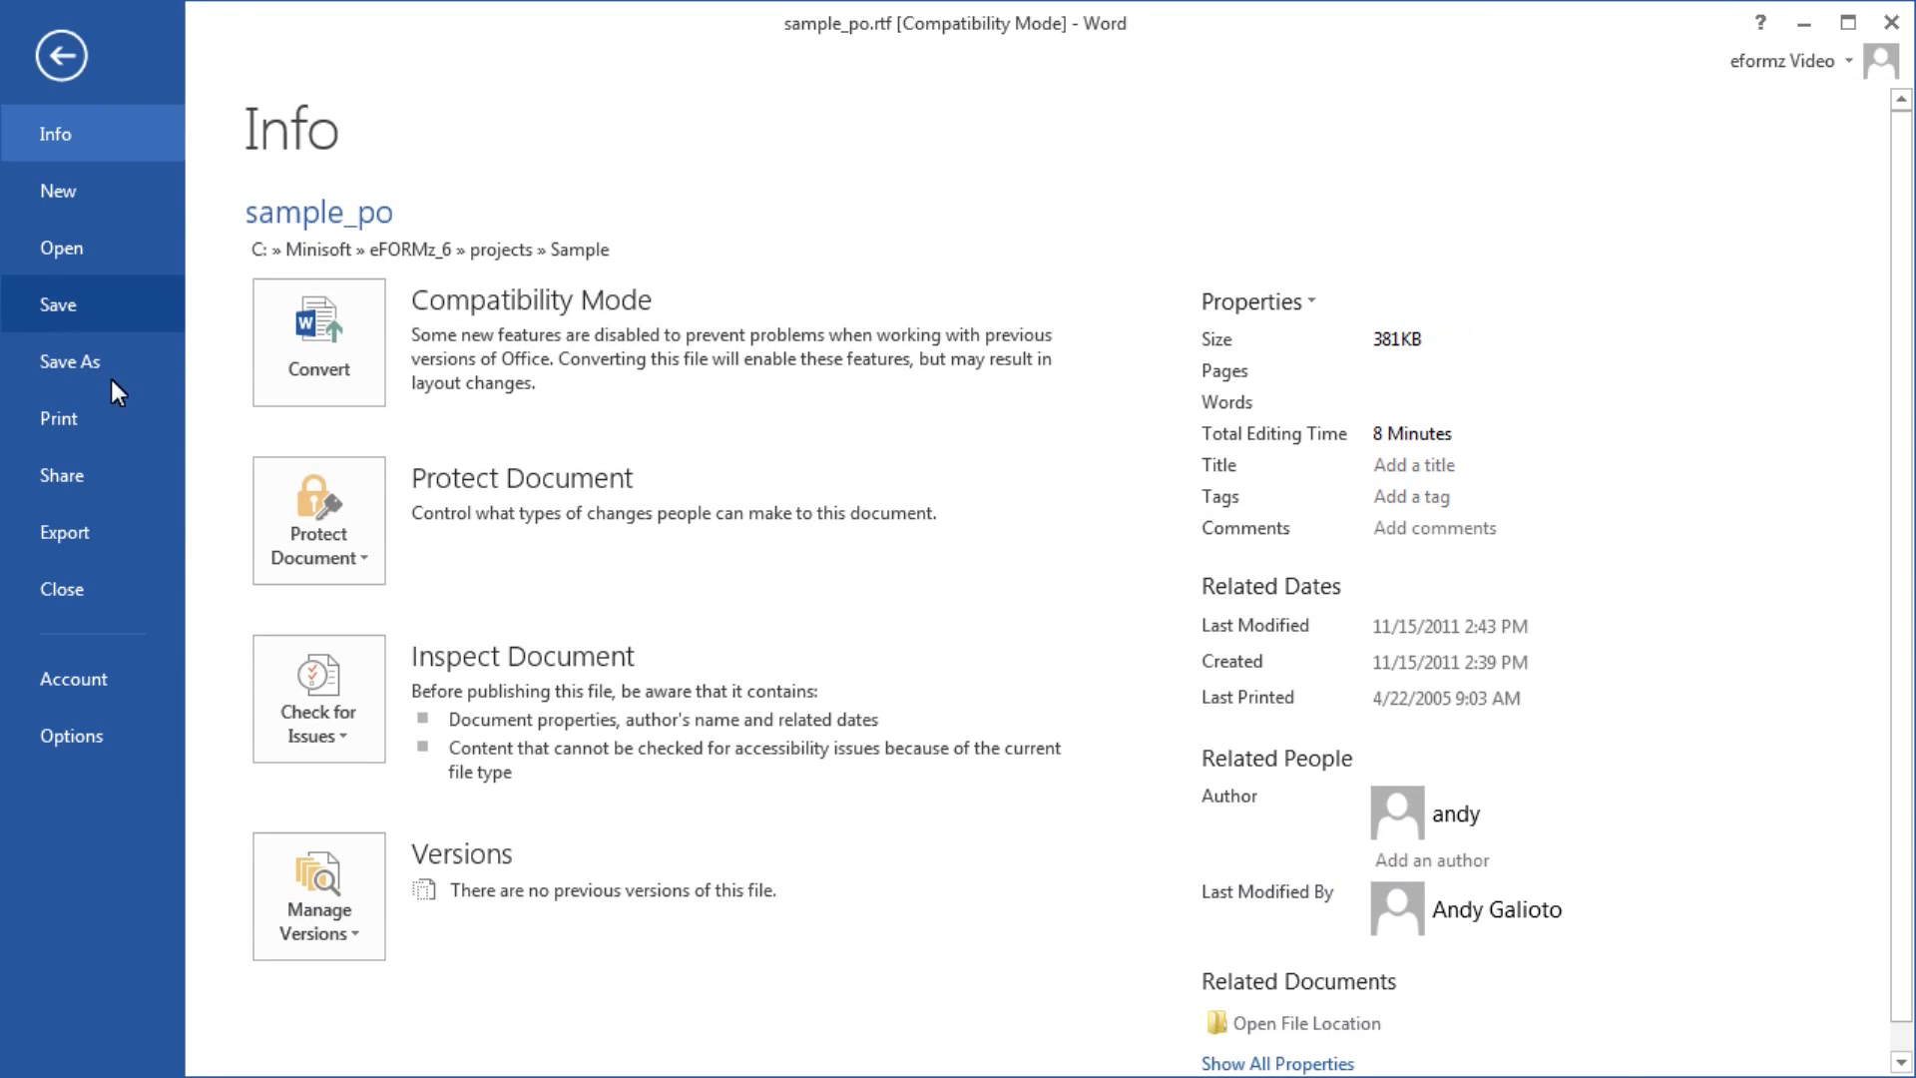
{"action": "left_click", "coordinate": [104, 417]}
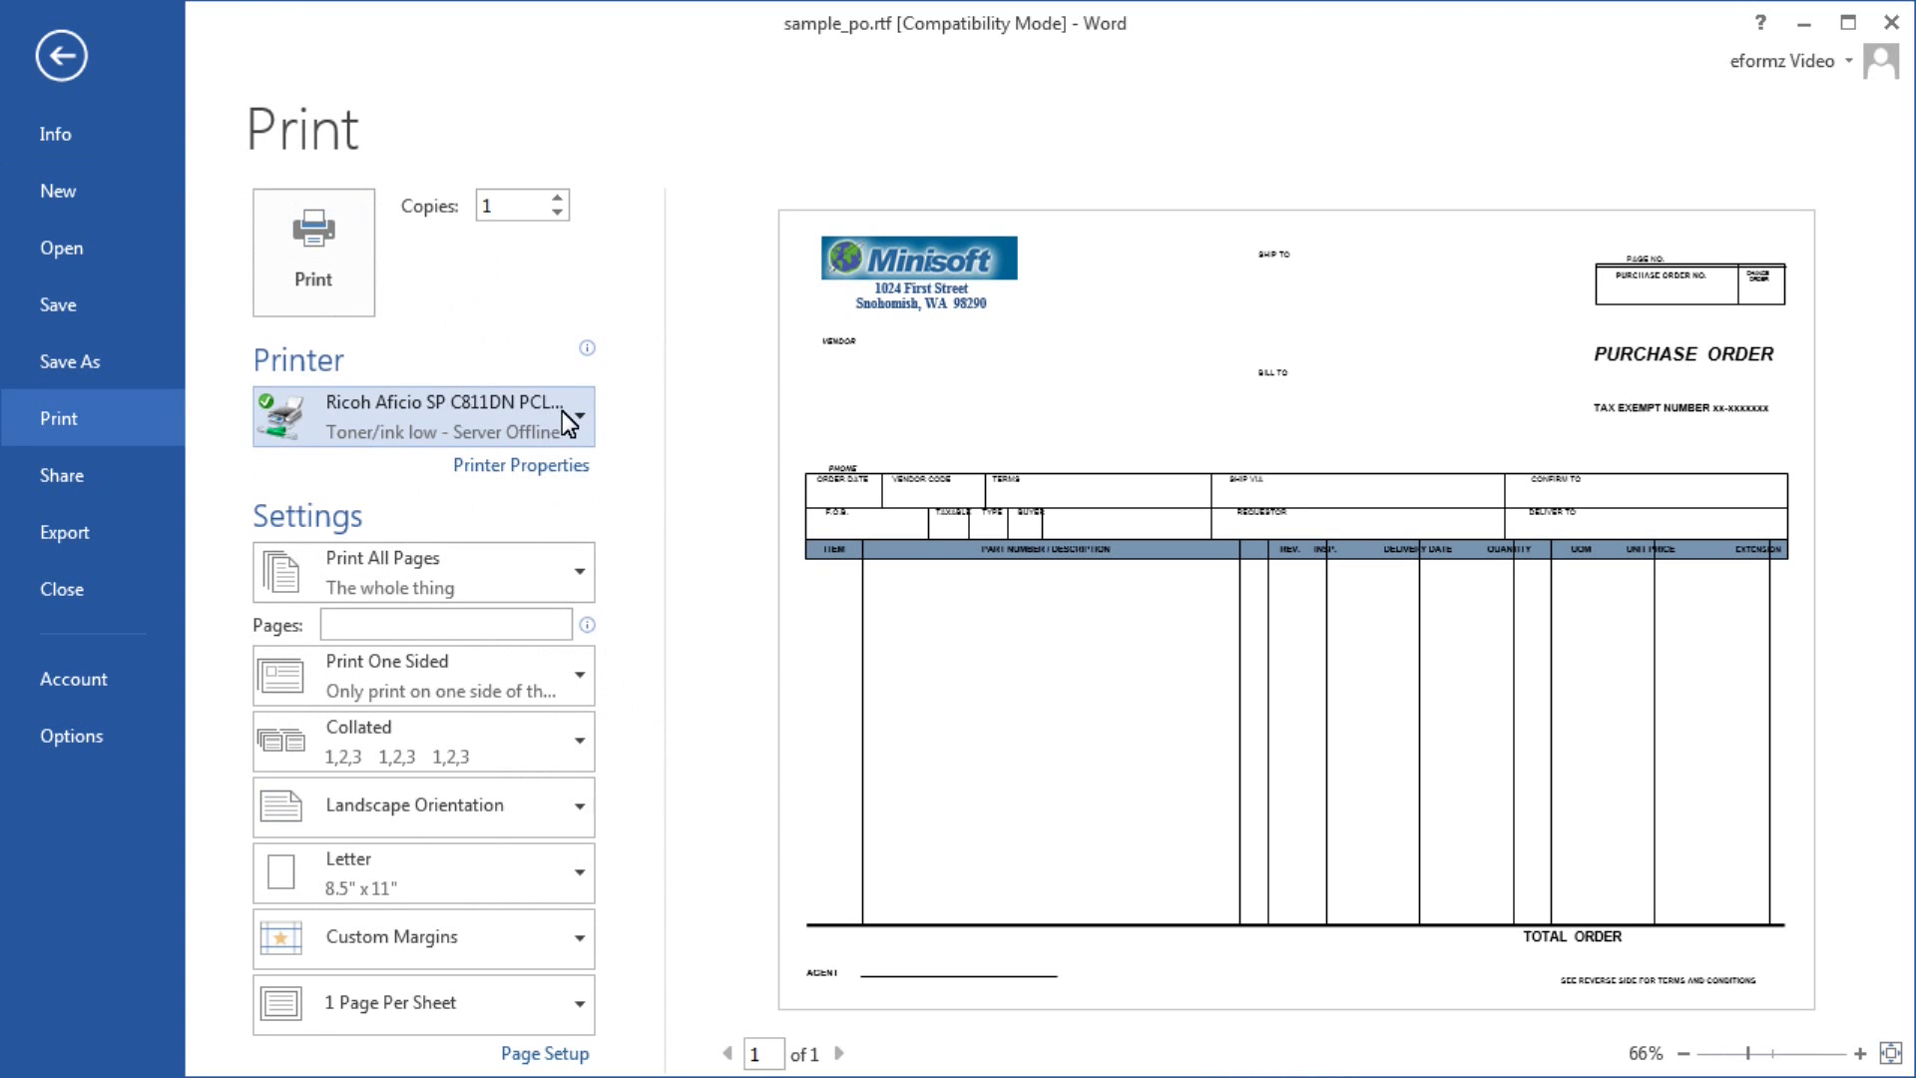
{"action": "left_click", "coordinate": [560, 410]}
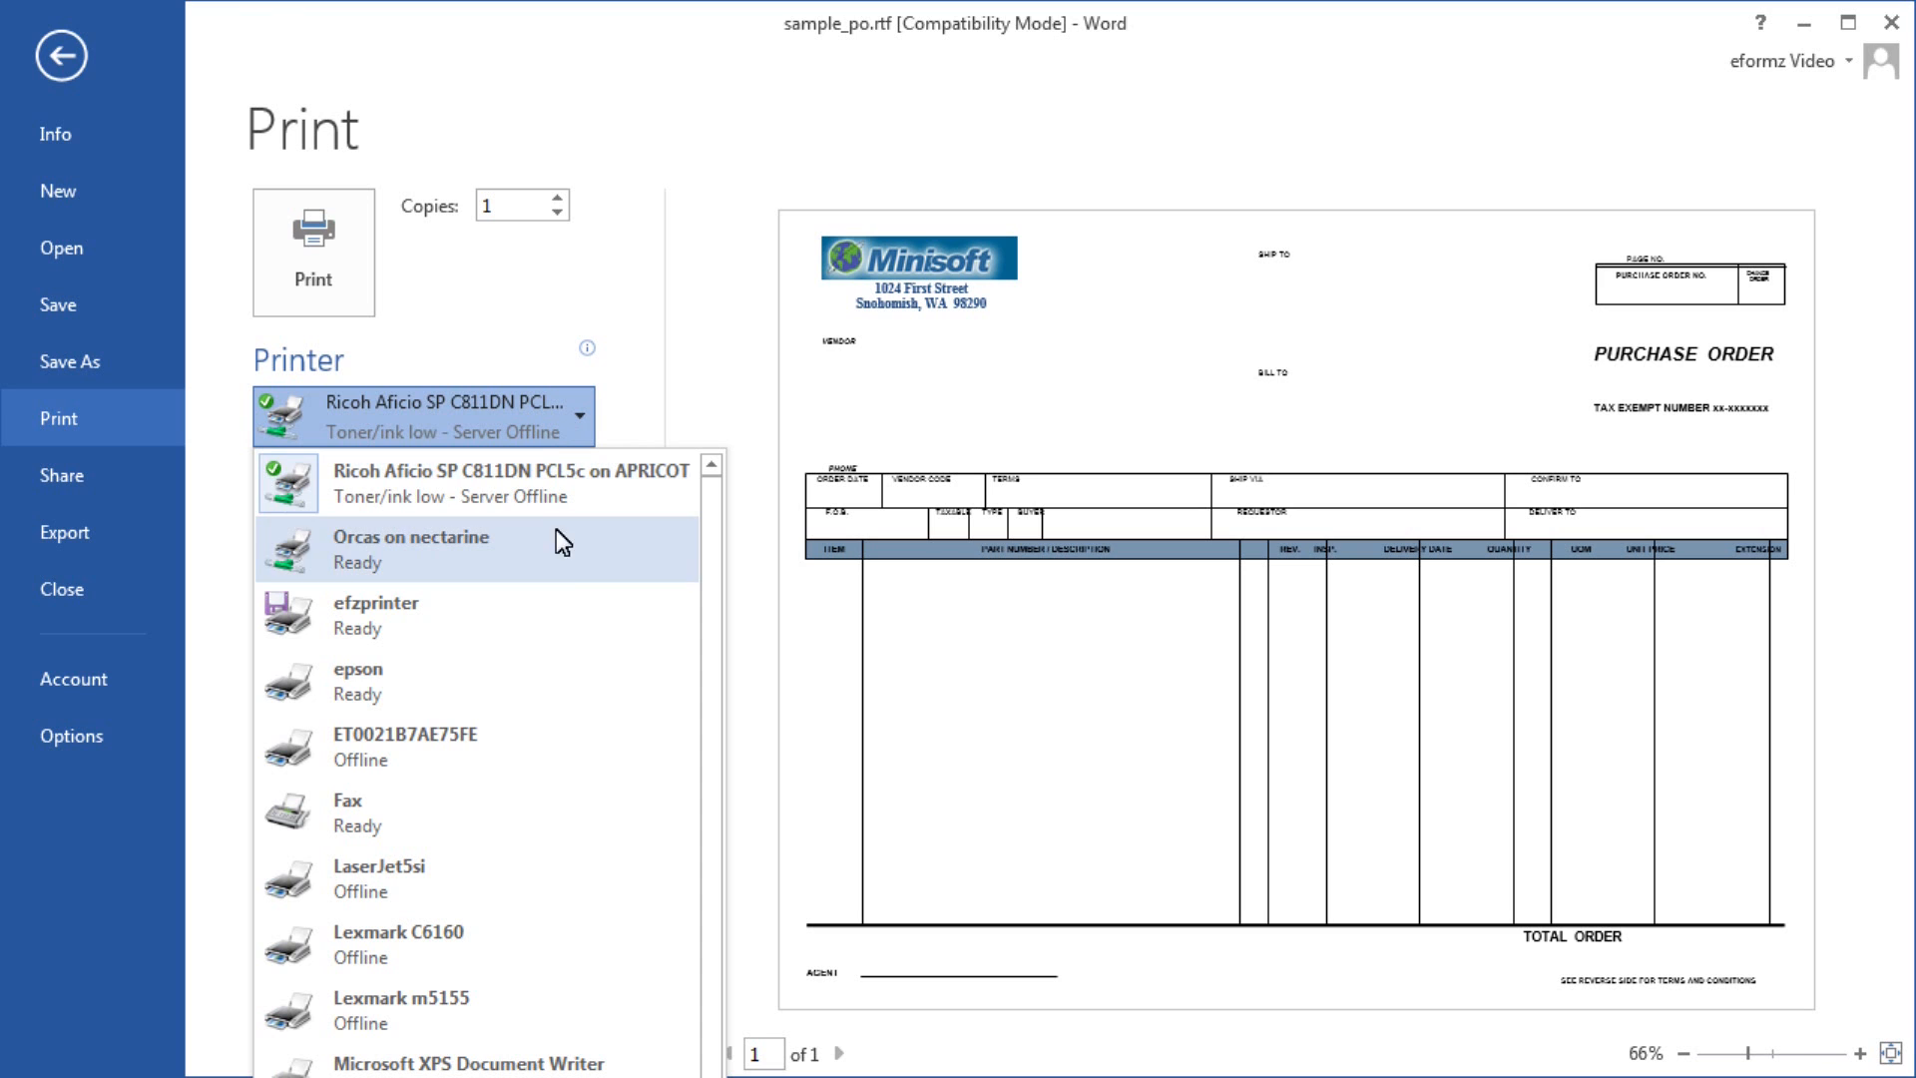
{"action": "left_click", "coordinate": [397, 608]}
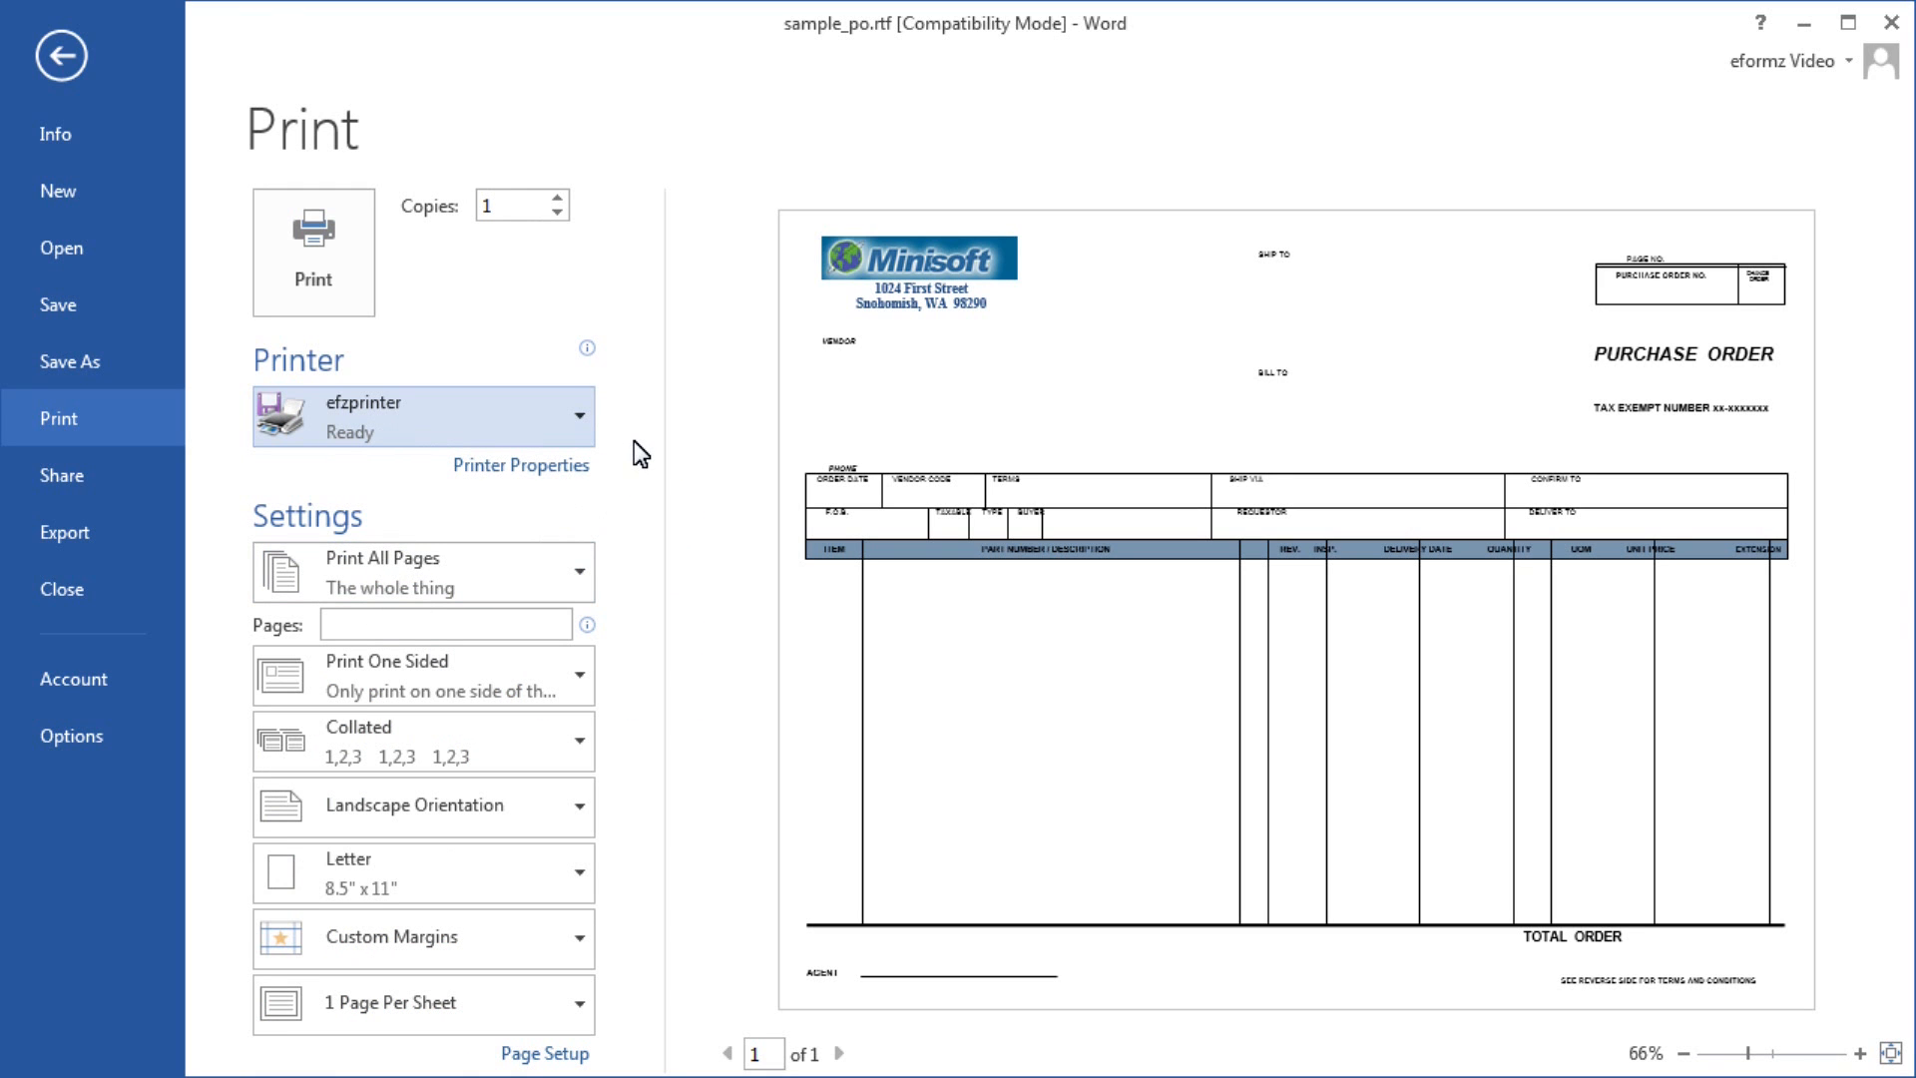
{"action": "left_click", "coordinate": [349, 263]}
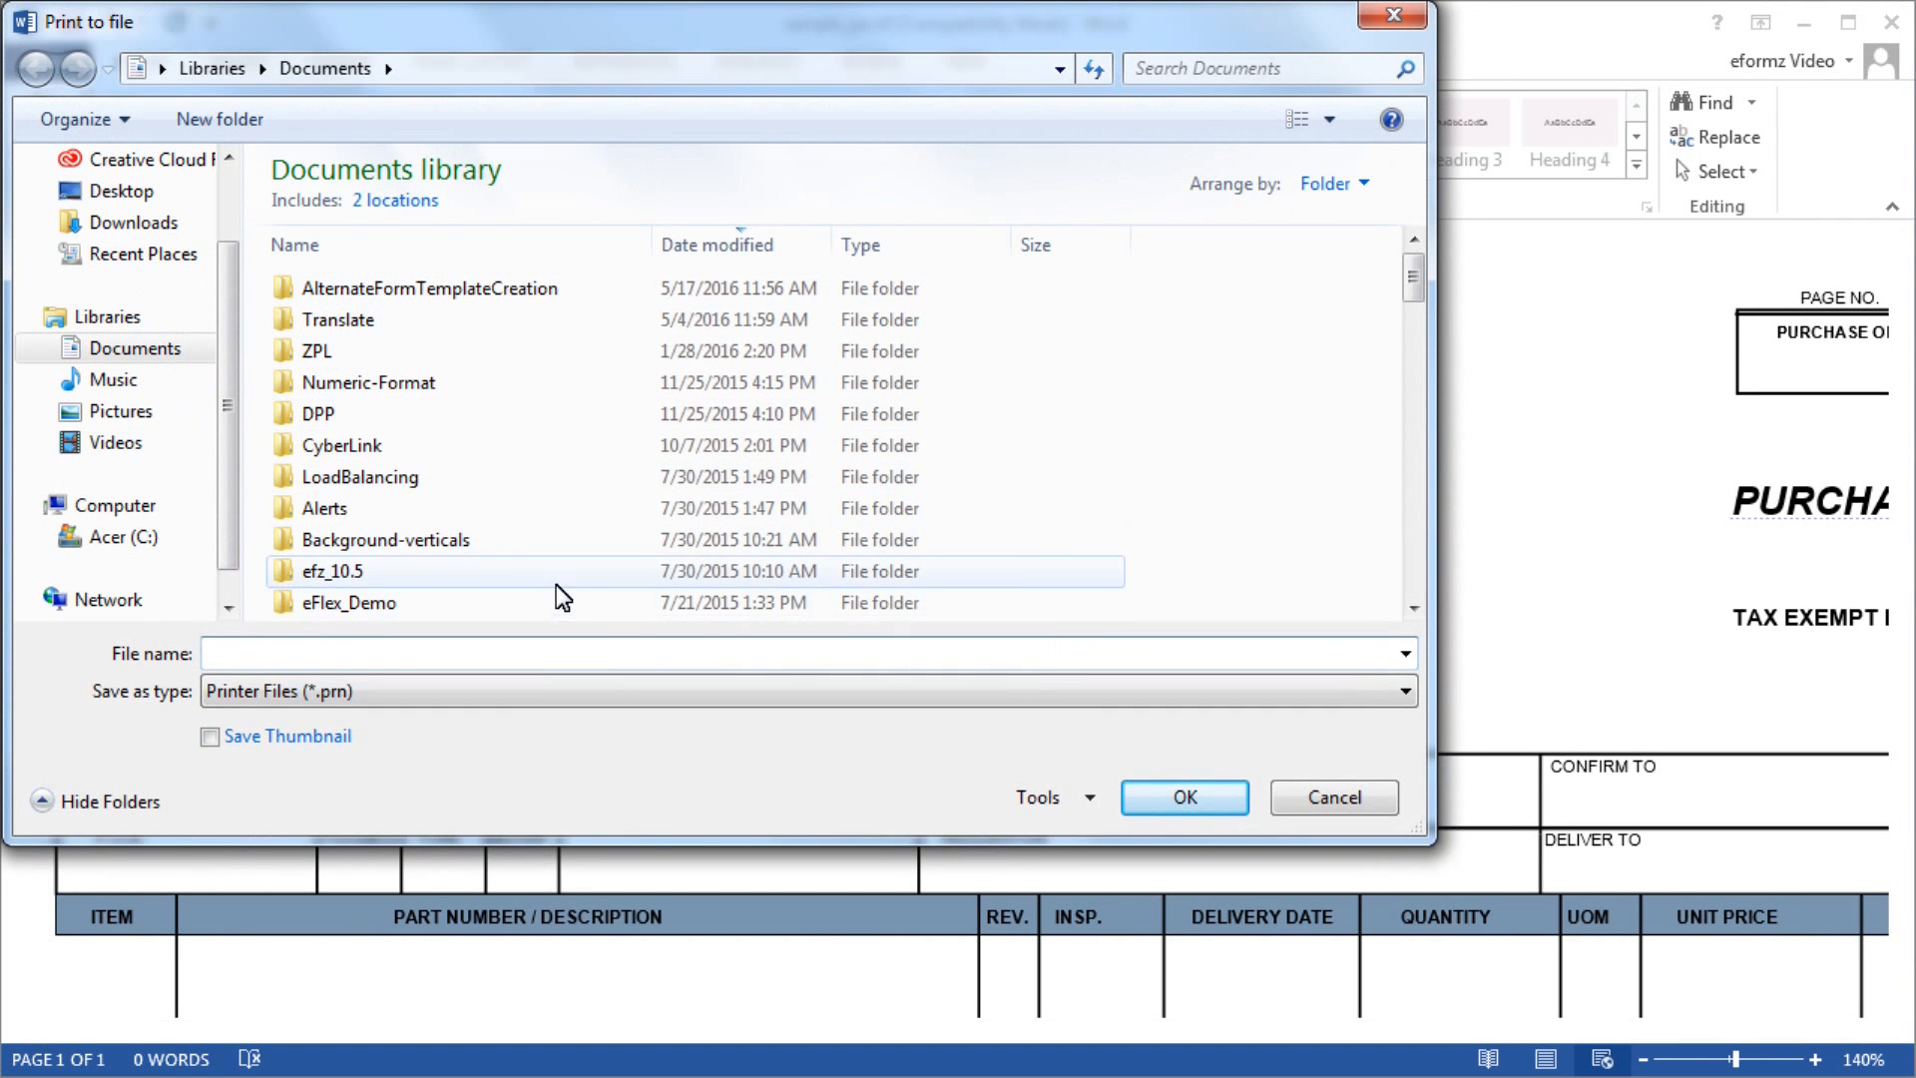
Save the print output as a printer file (*.prn) named Sample in the AlternateFormTemplateCreation folder.
{"action": "left_click_drag", "start_coordinate": [579, 30], "coordinate": [719, 116]}
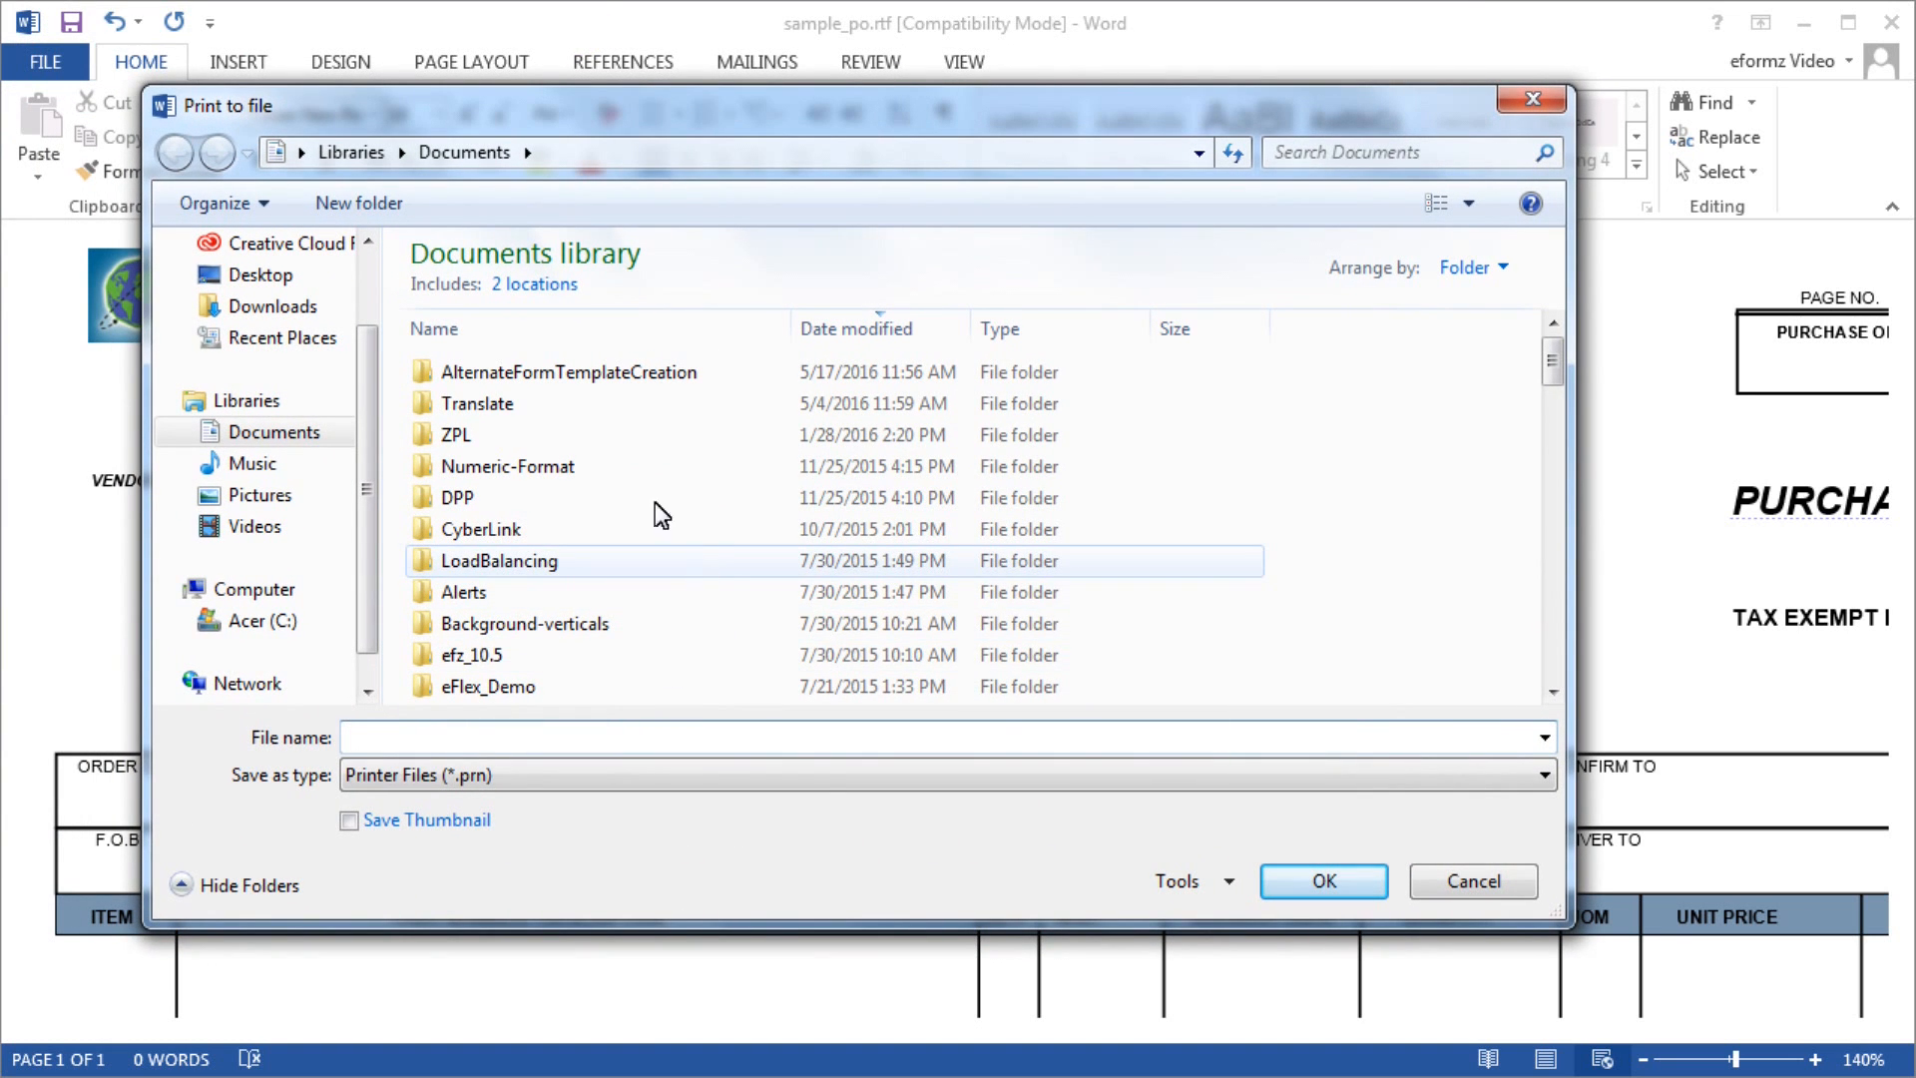
{"action": "double_click", "coordinate": [539, 377]}
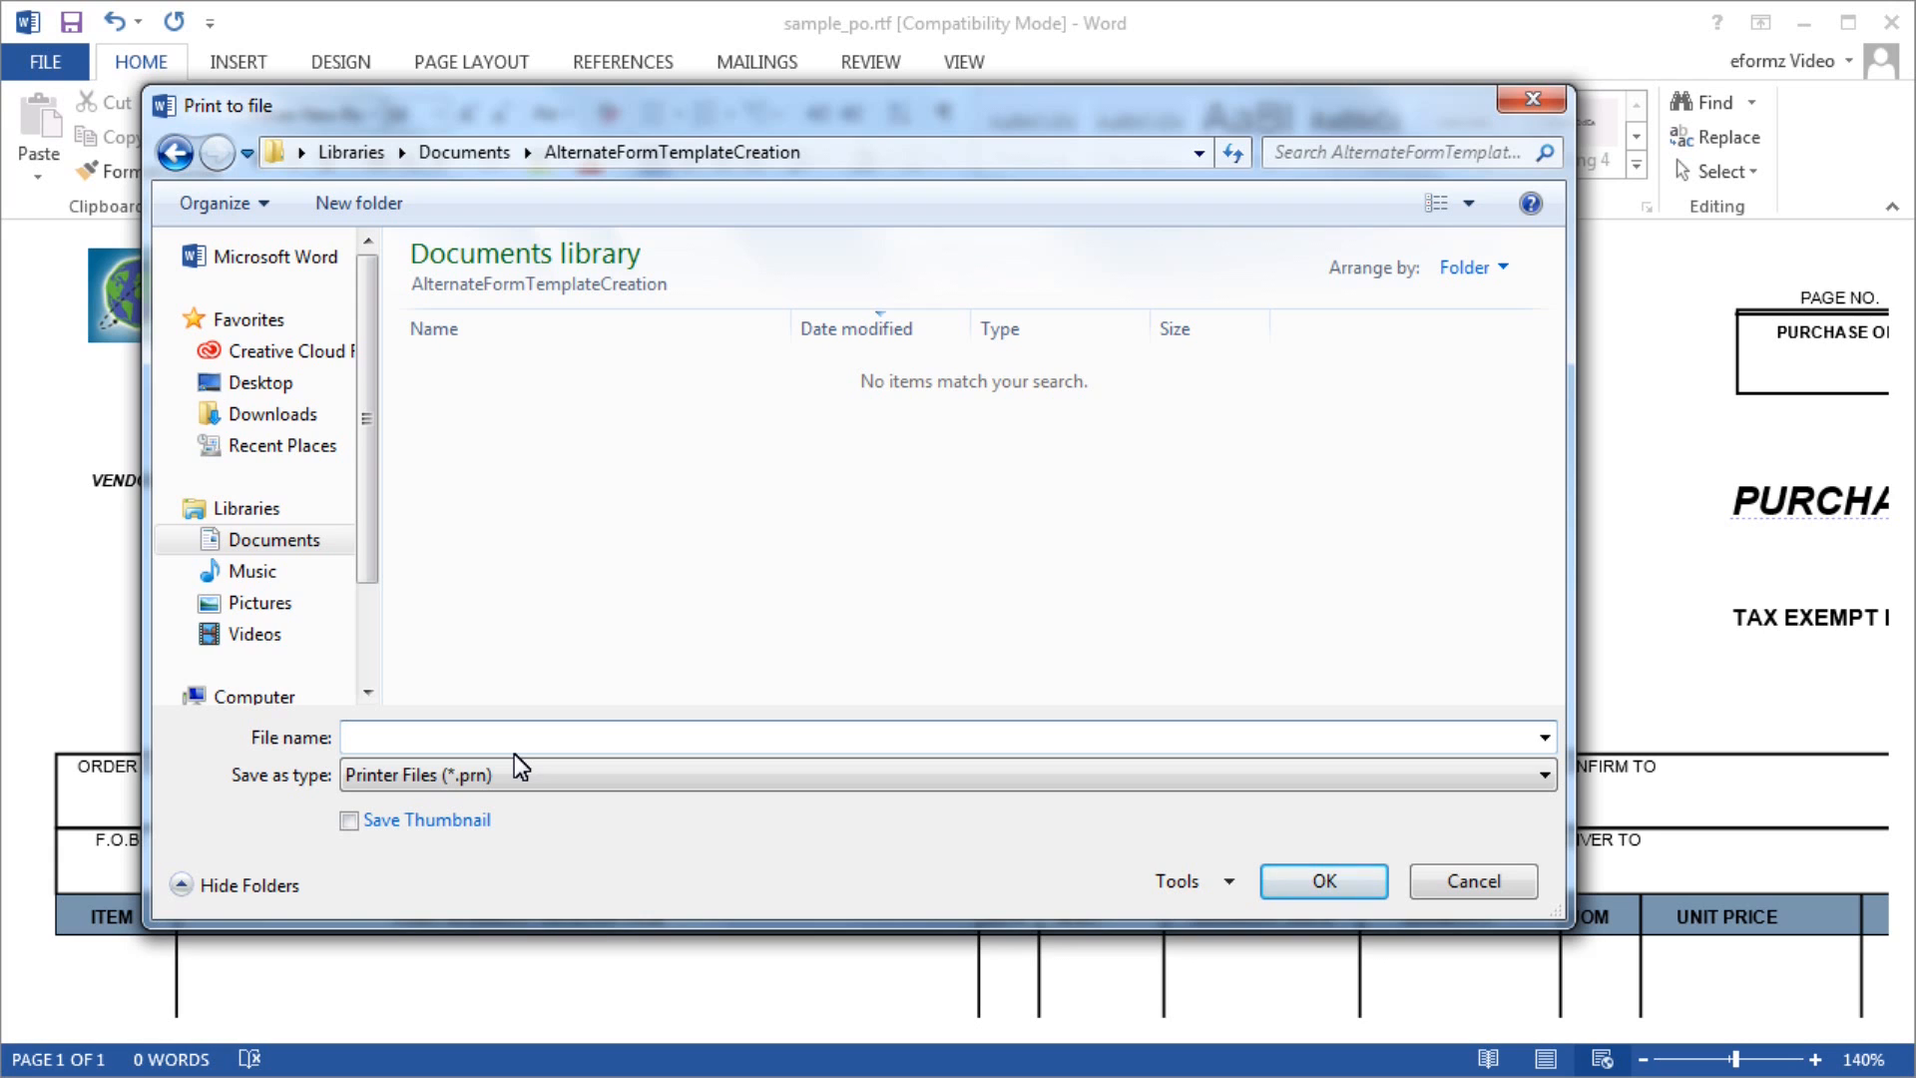
{"action": "type", "text": "Sample"}
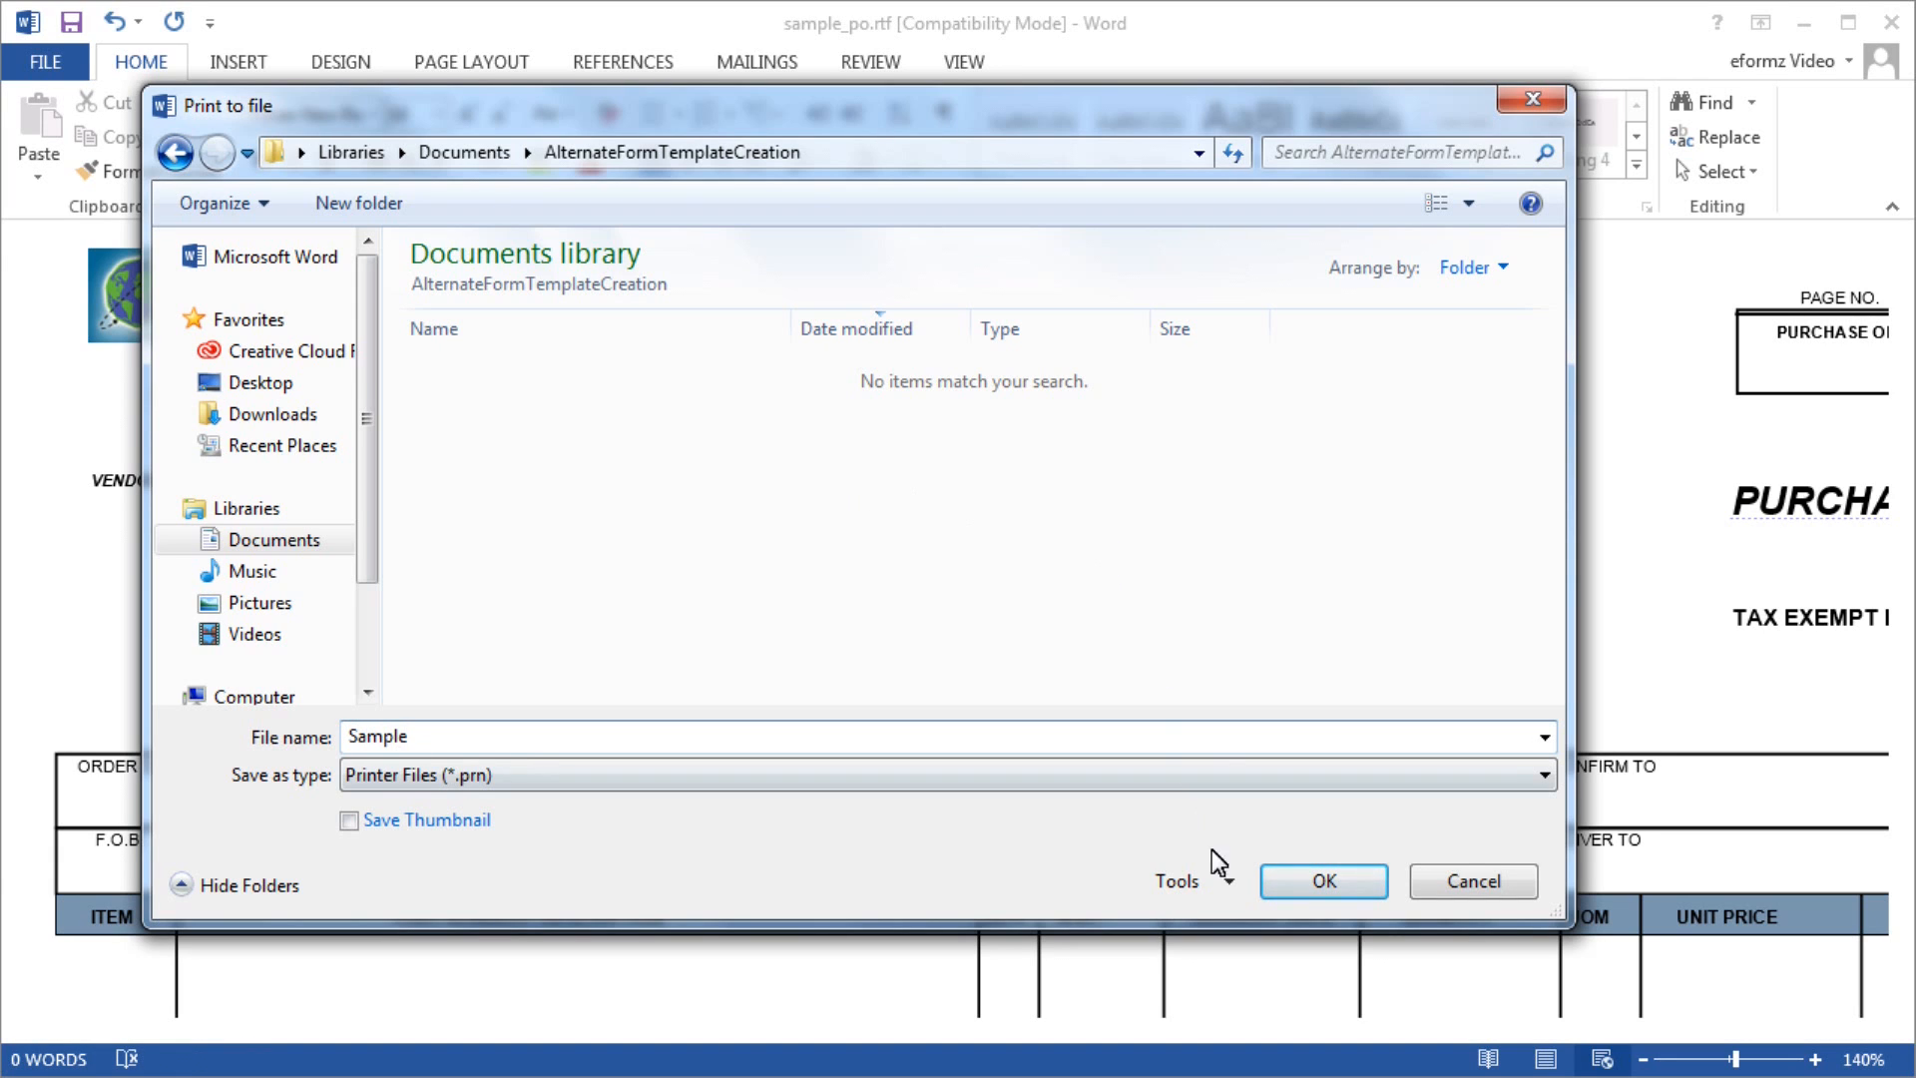
{"action": "left_click", "coordinate": [1308, 883]}
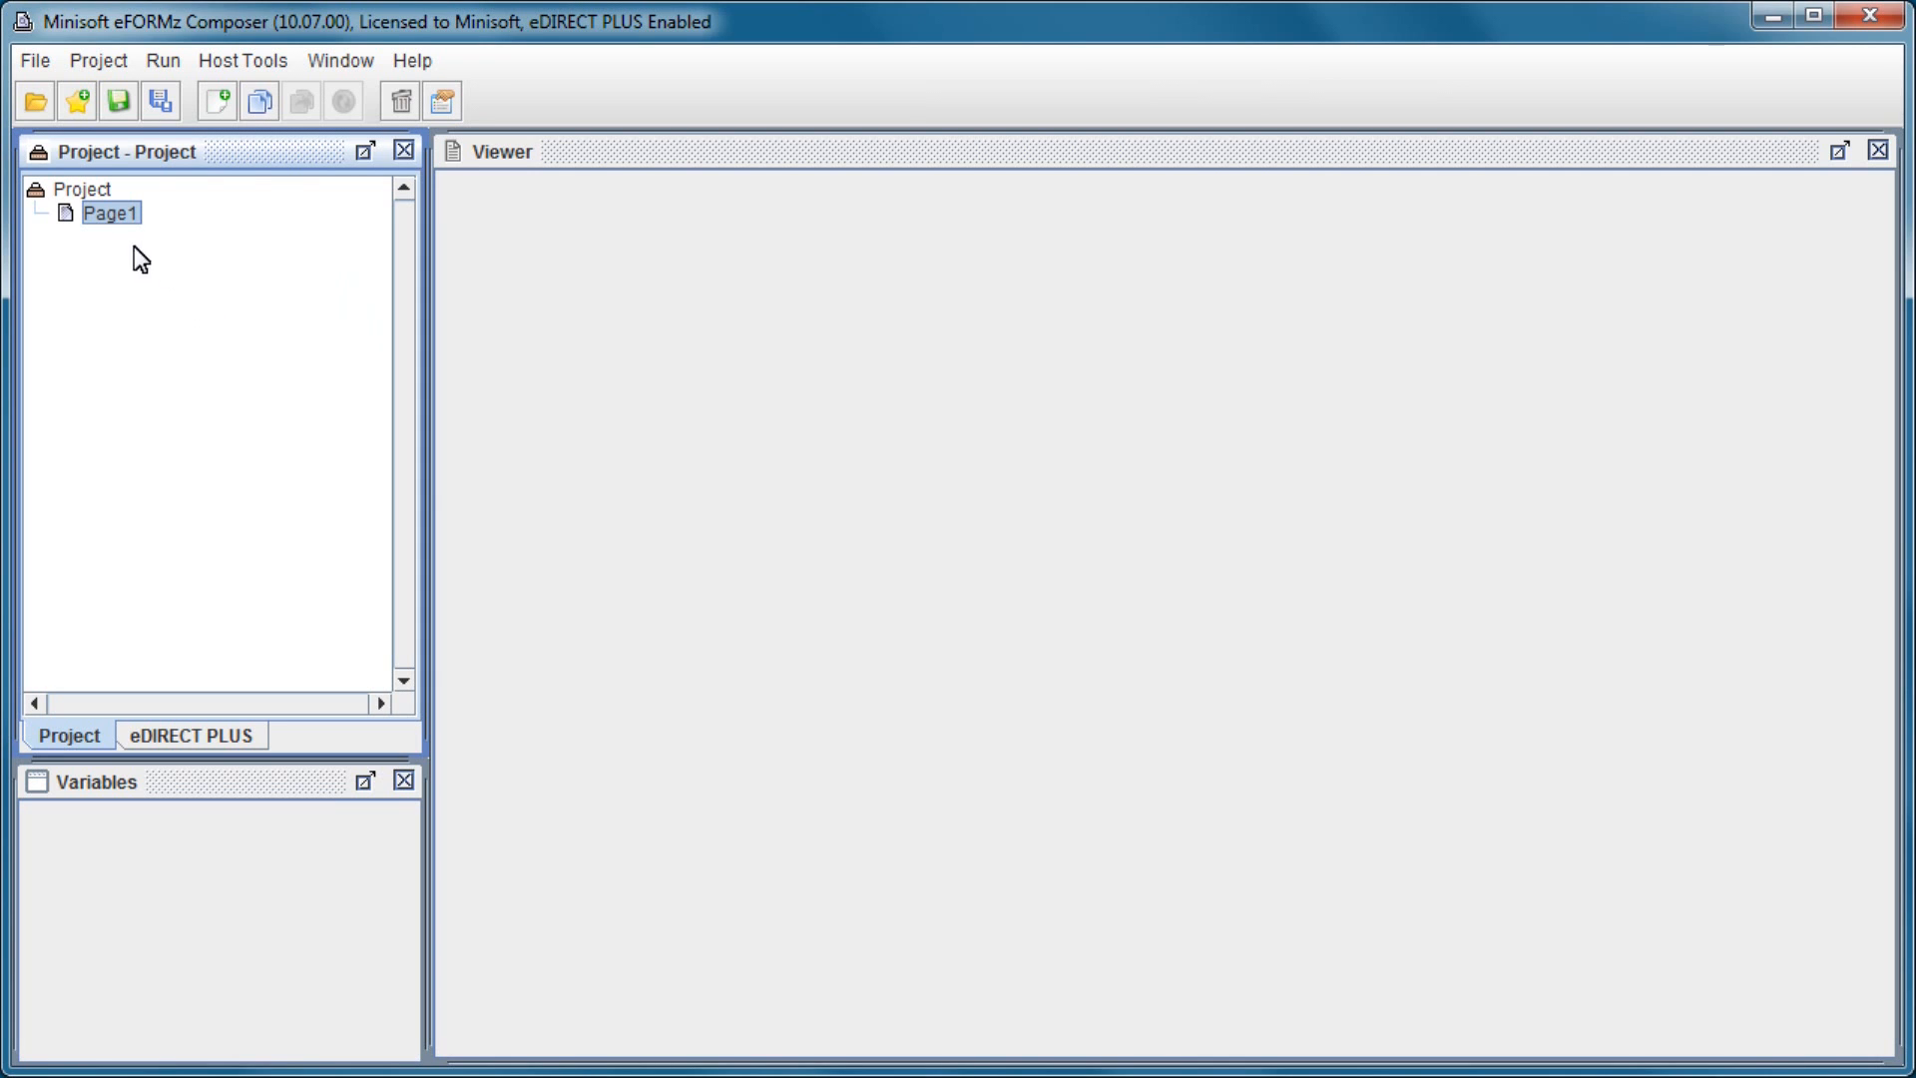
In eFORMz Composer, add a form to Page1 from the file Sample.prn, keeping the default form properties.
{"action": "right_click", "coordinate": [119, 218]}
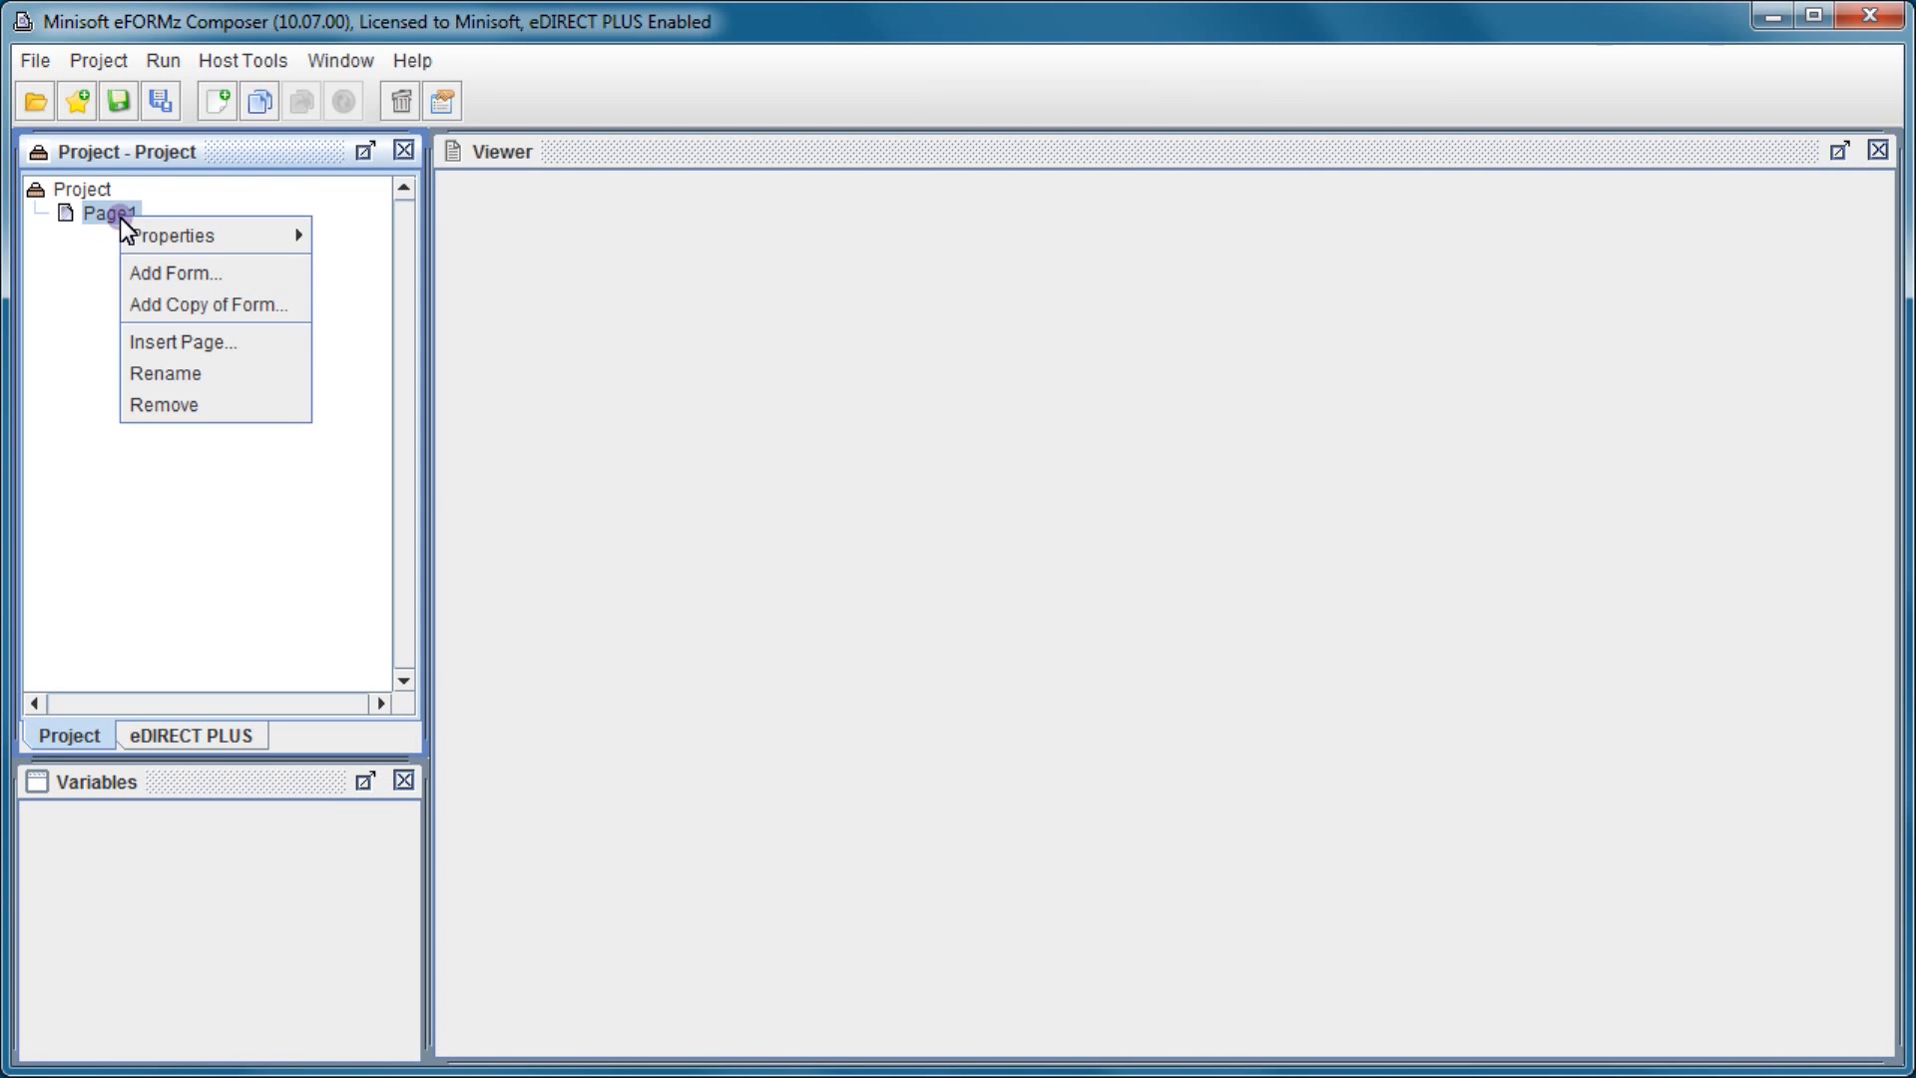
{"action": "left_click", "coordinate": [277, 281]}
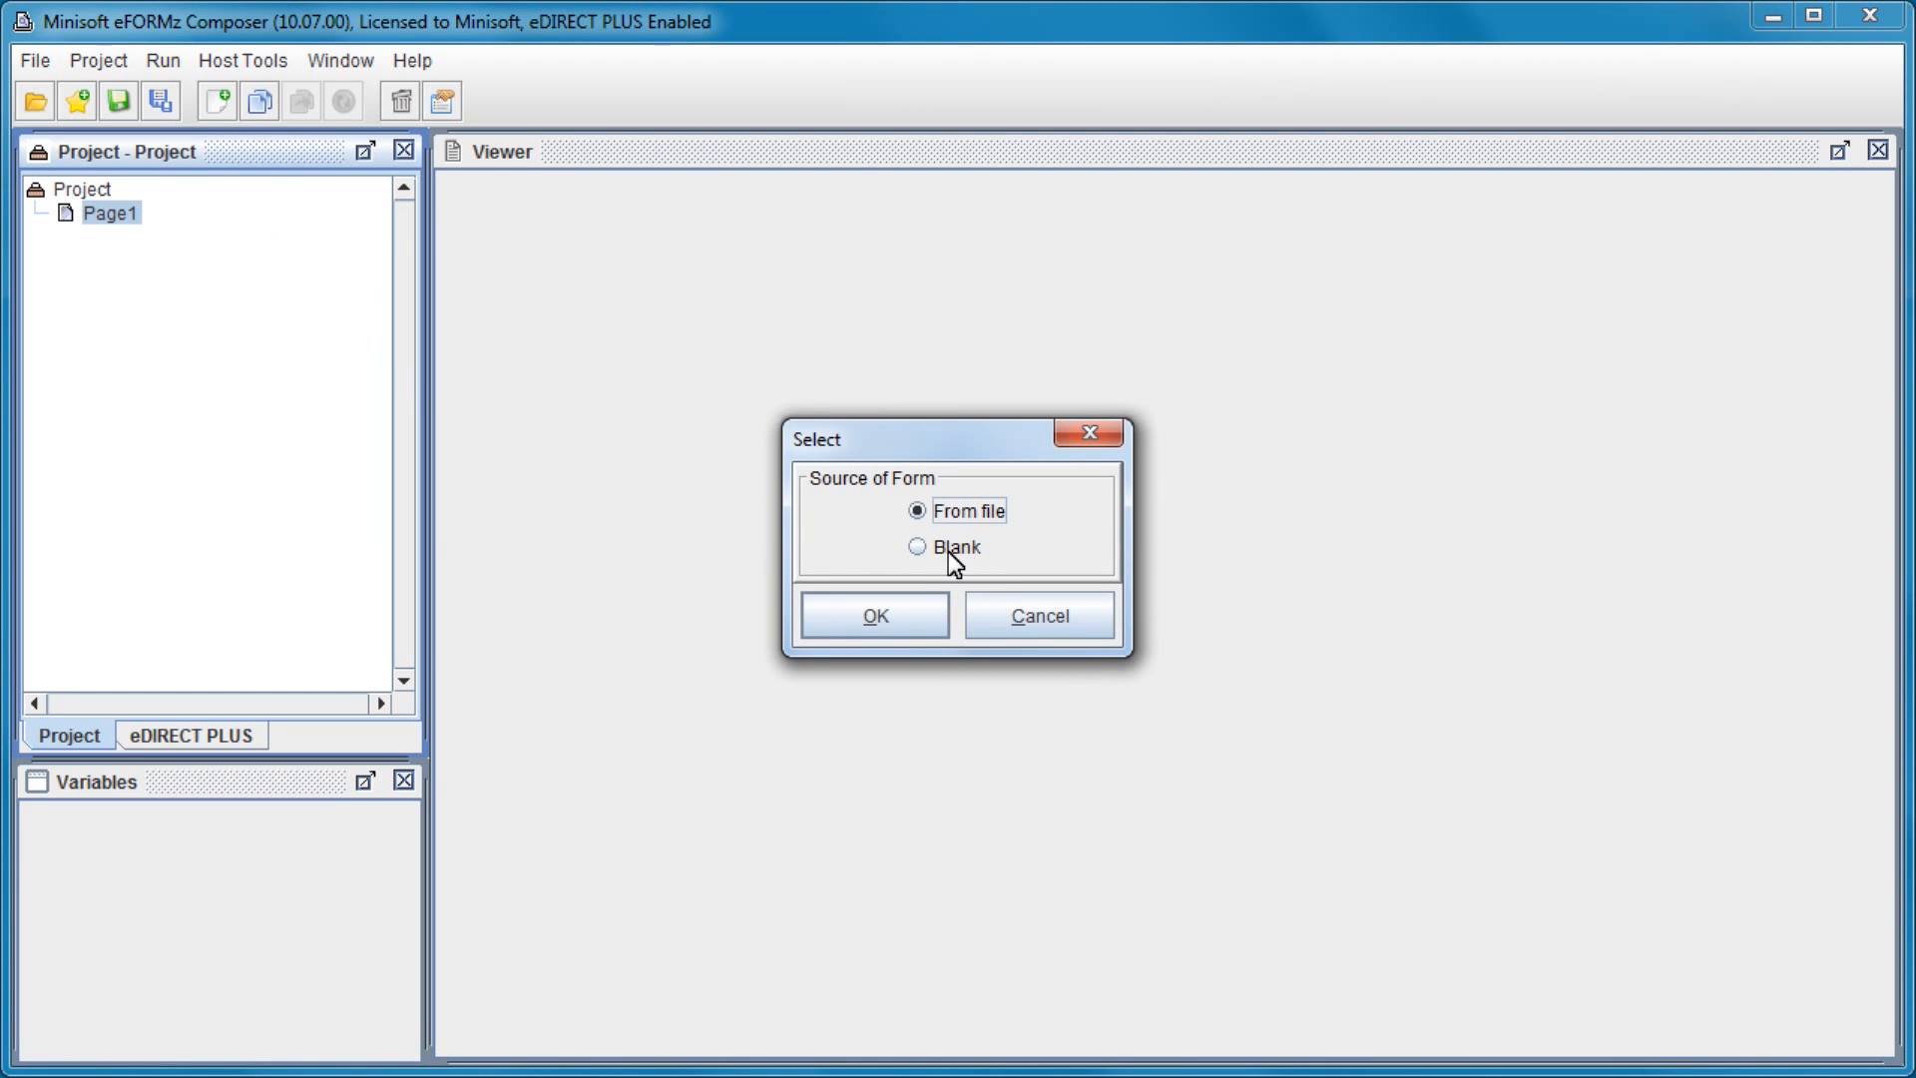
{"action": "left_click", "coordinate": [925, 614]}
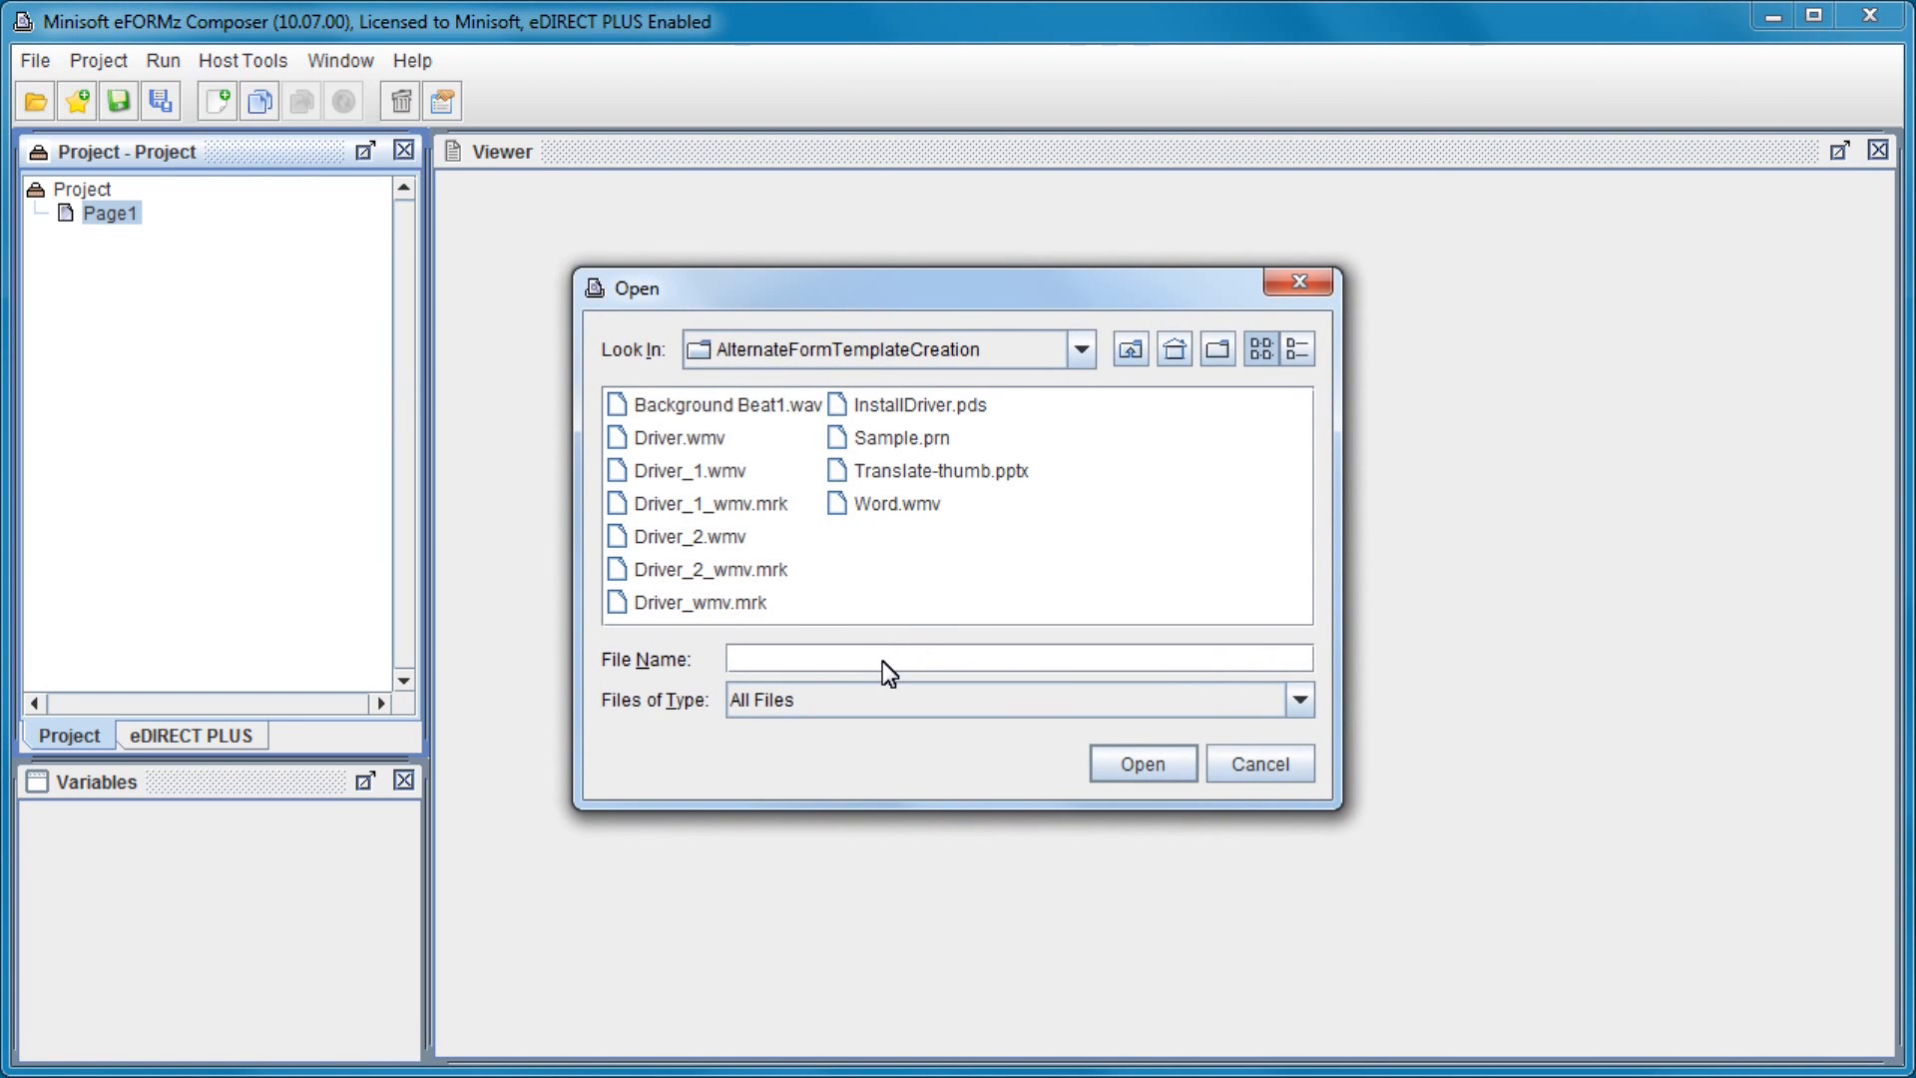
{"action": "left_click", "coordinate": [817, 698]}
{"action": "left_click", "coordinate": [796, 752]}
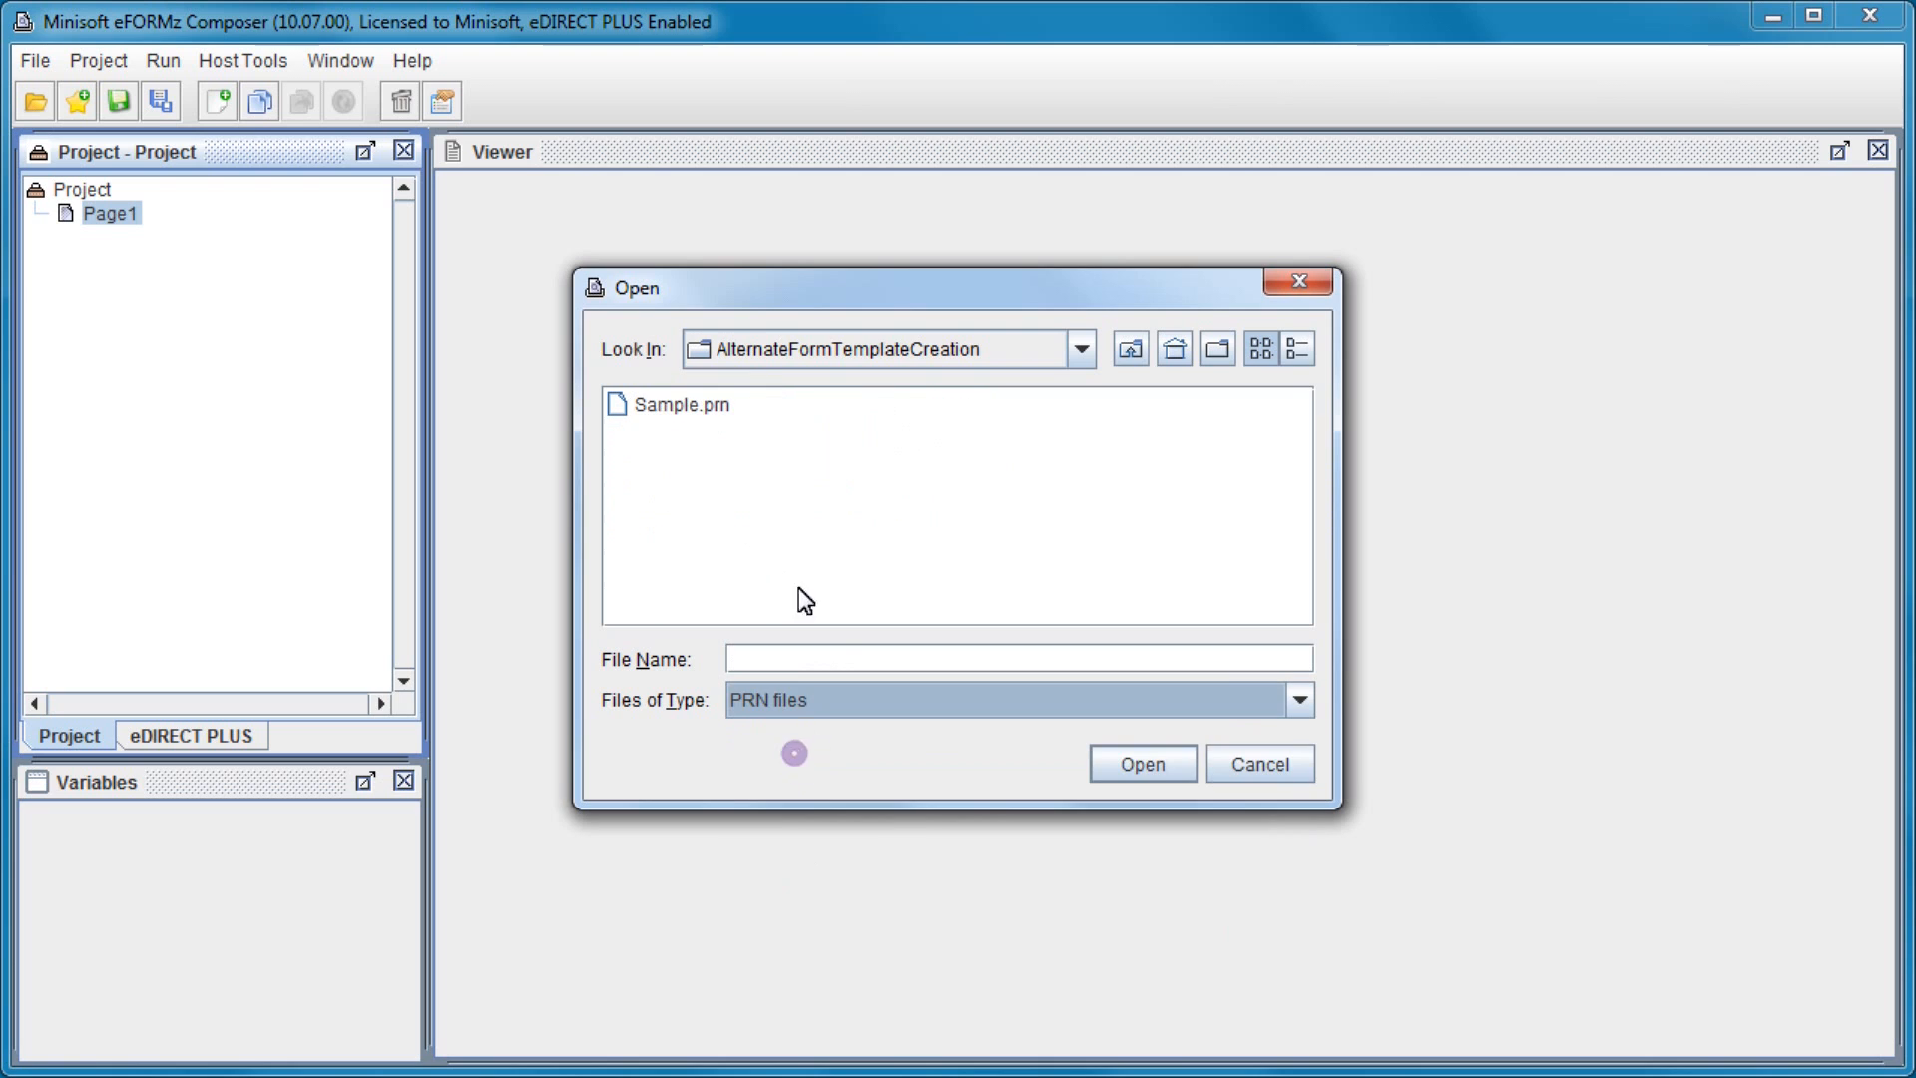
{"action": "left_click", "coordinate": [681, 409]}
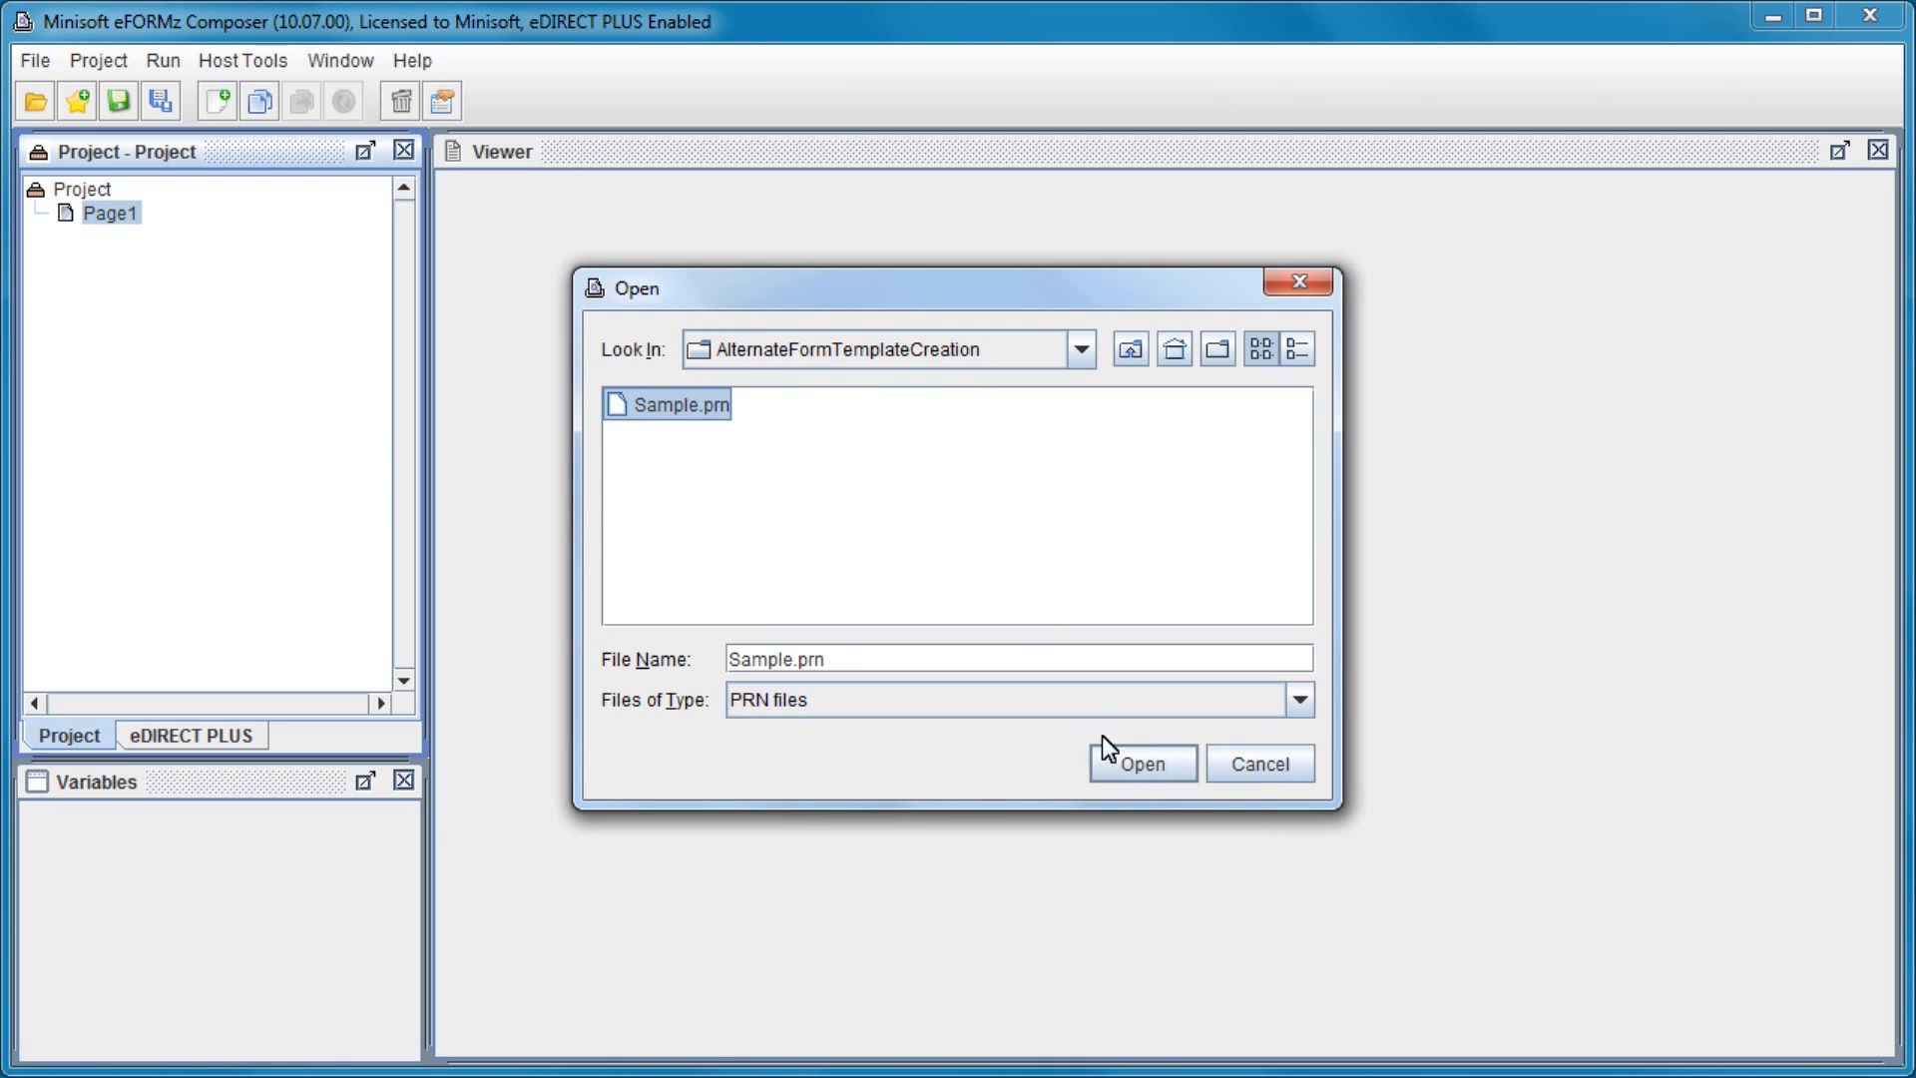
{"action": "left_click", "coordinate": [1132, 762]}
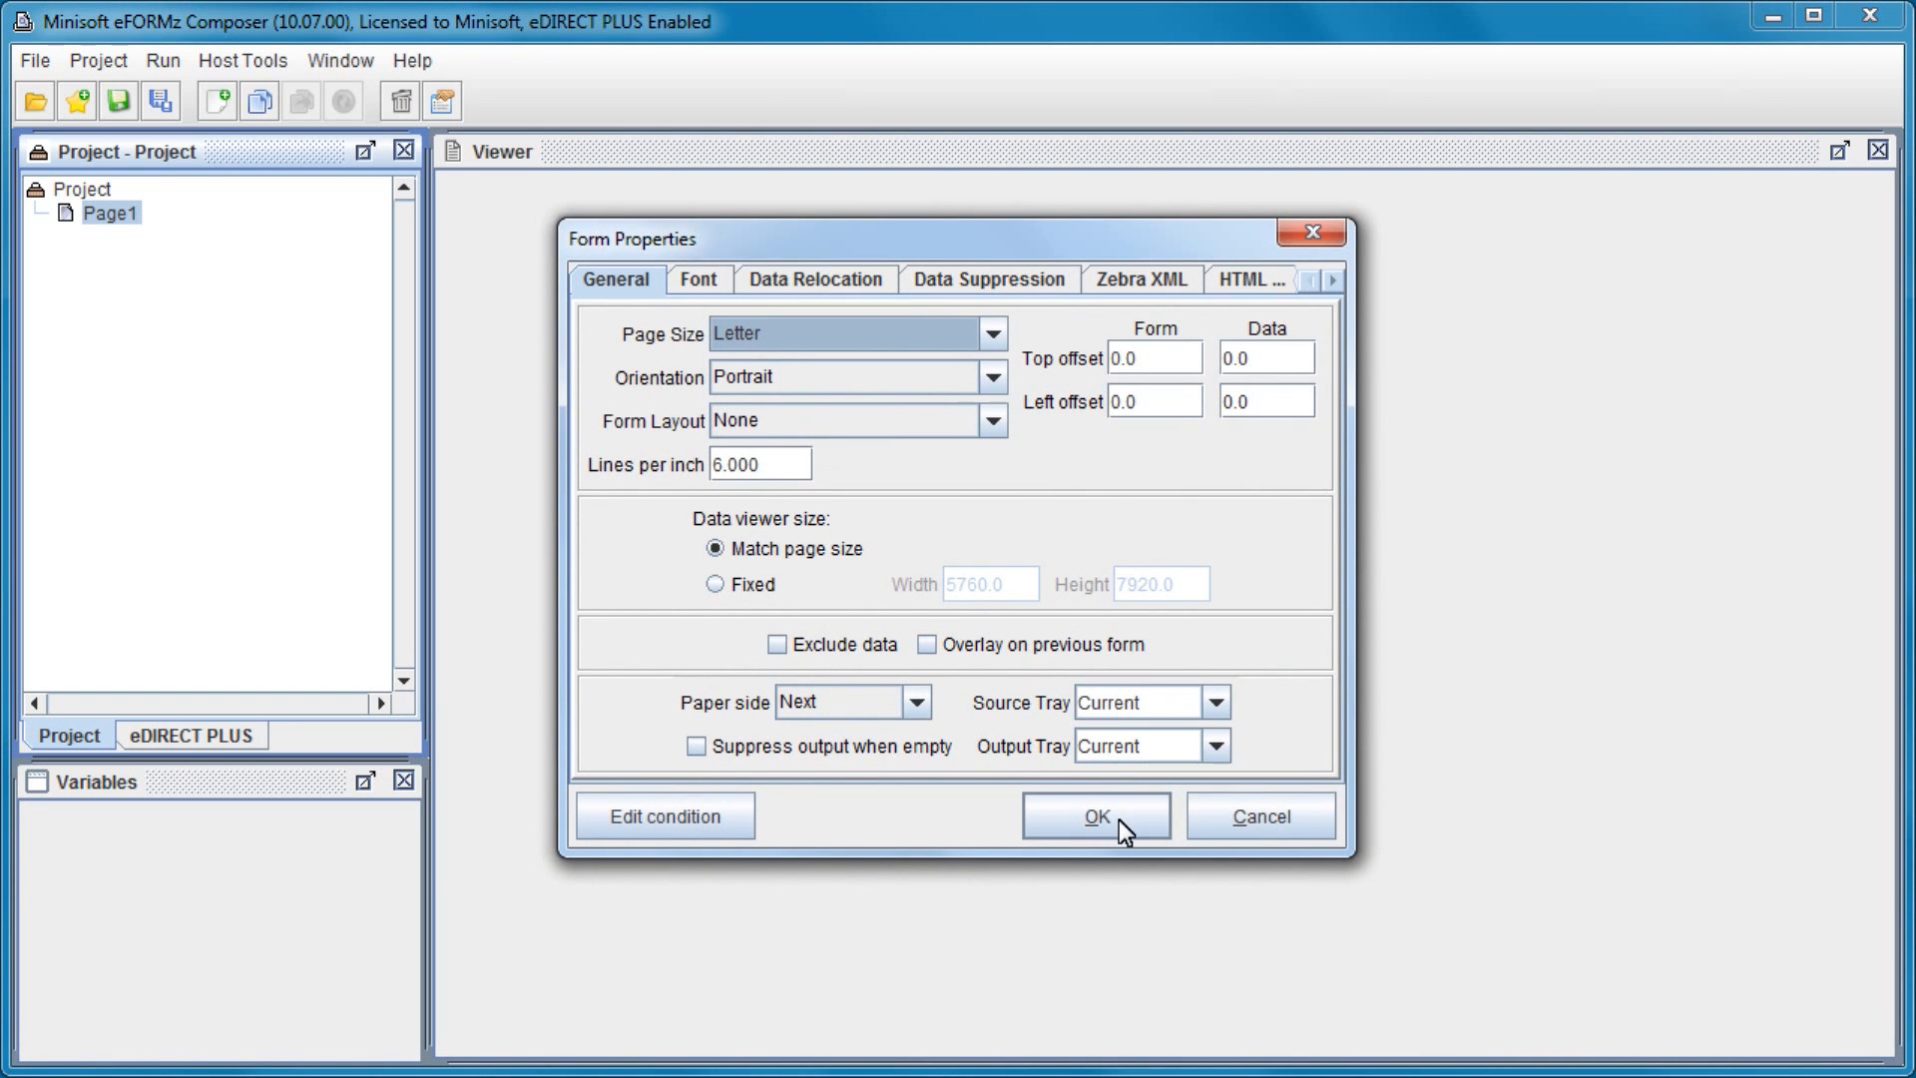
{"action": "left_click", "coordinate": [1098, 816]}
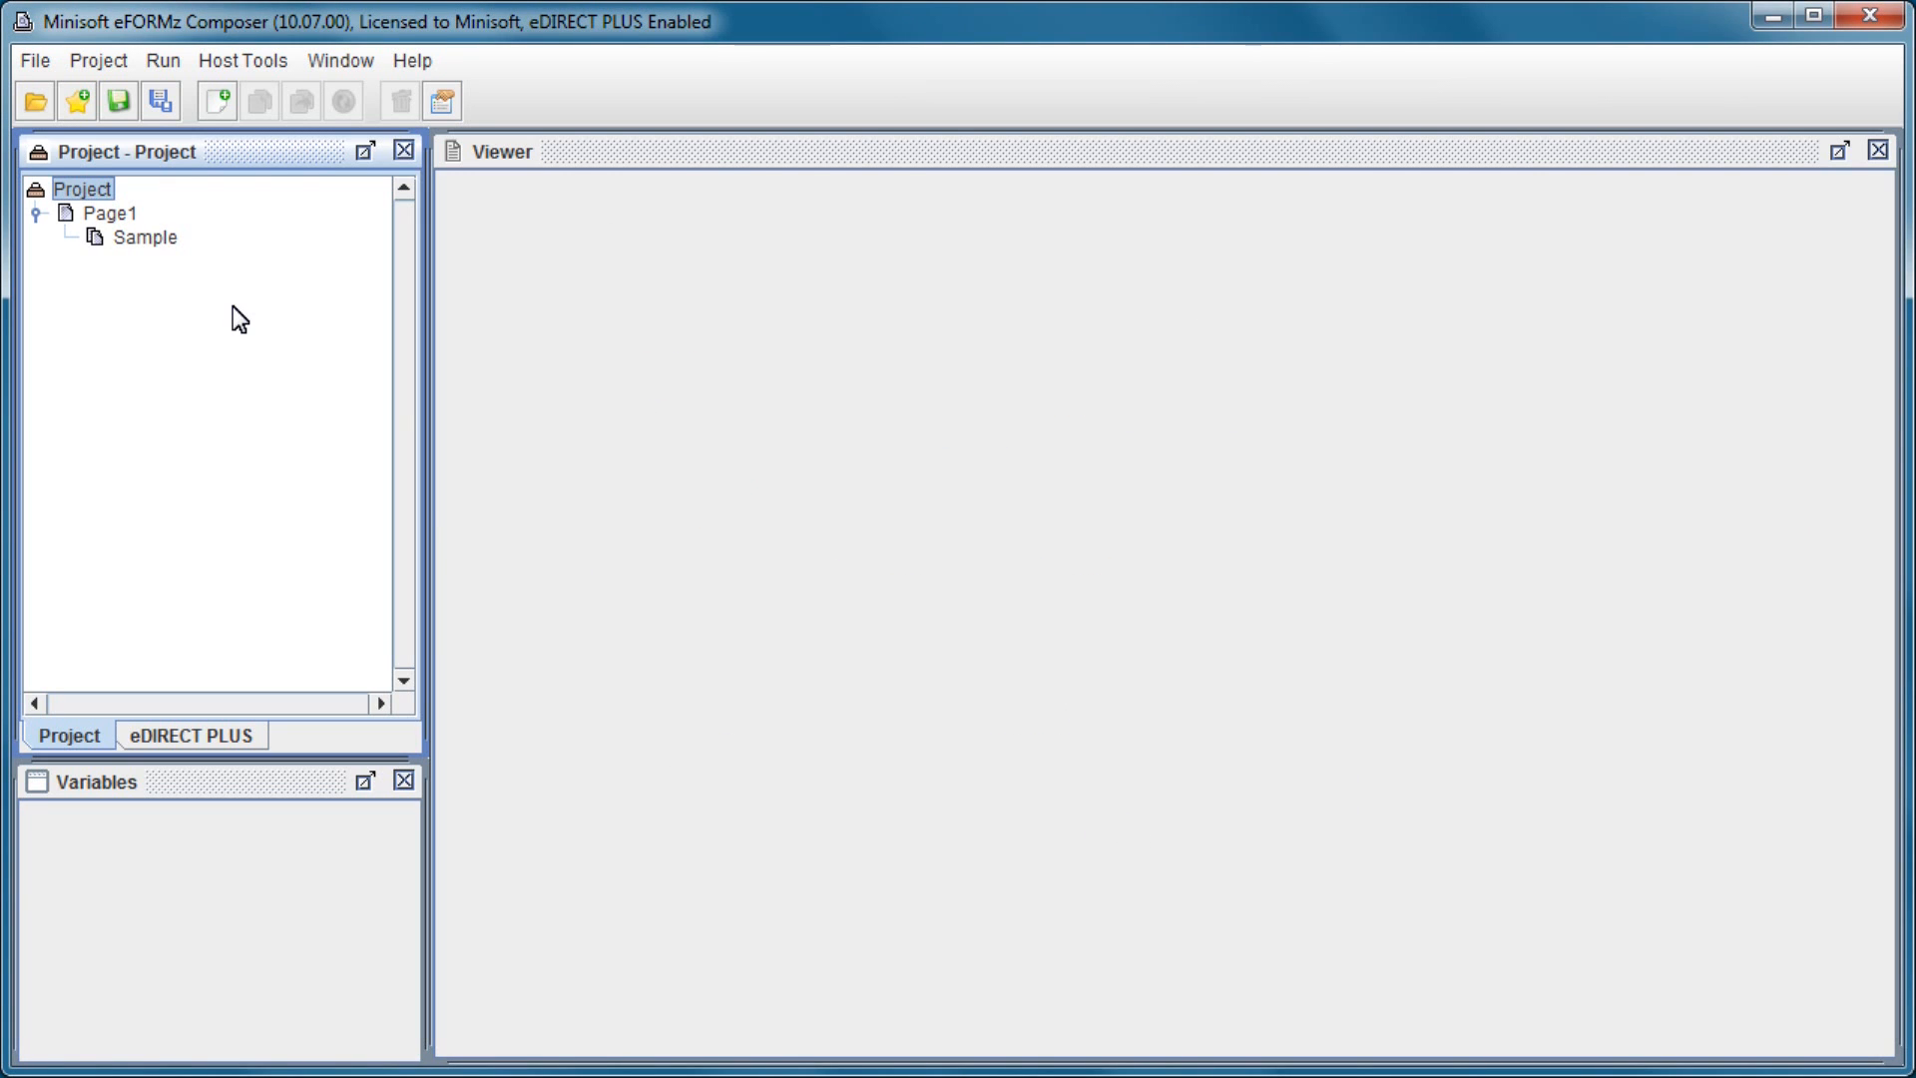
Display the project's forms and data in the viewer.
{"action": "right_click", "coordinate": [103, 192]}
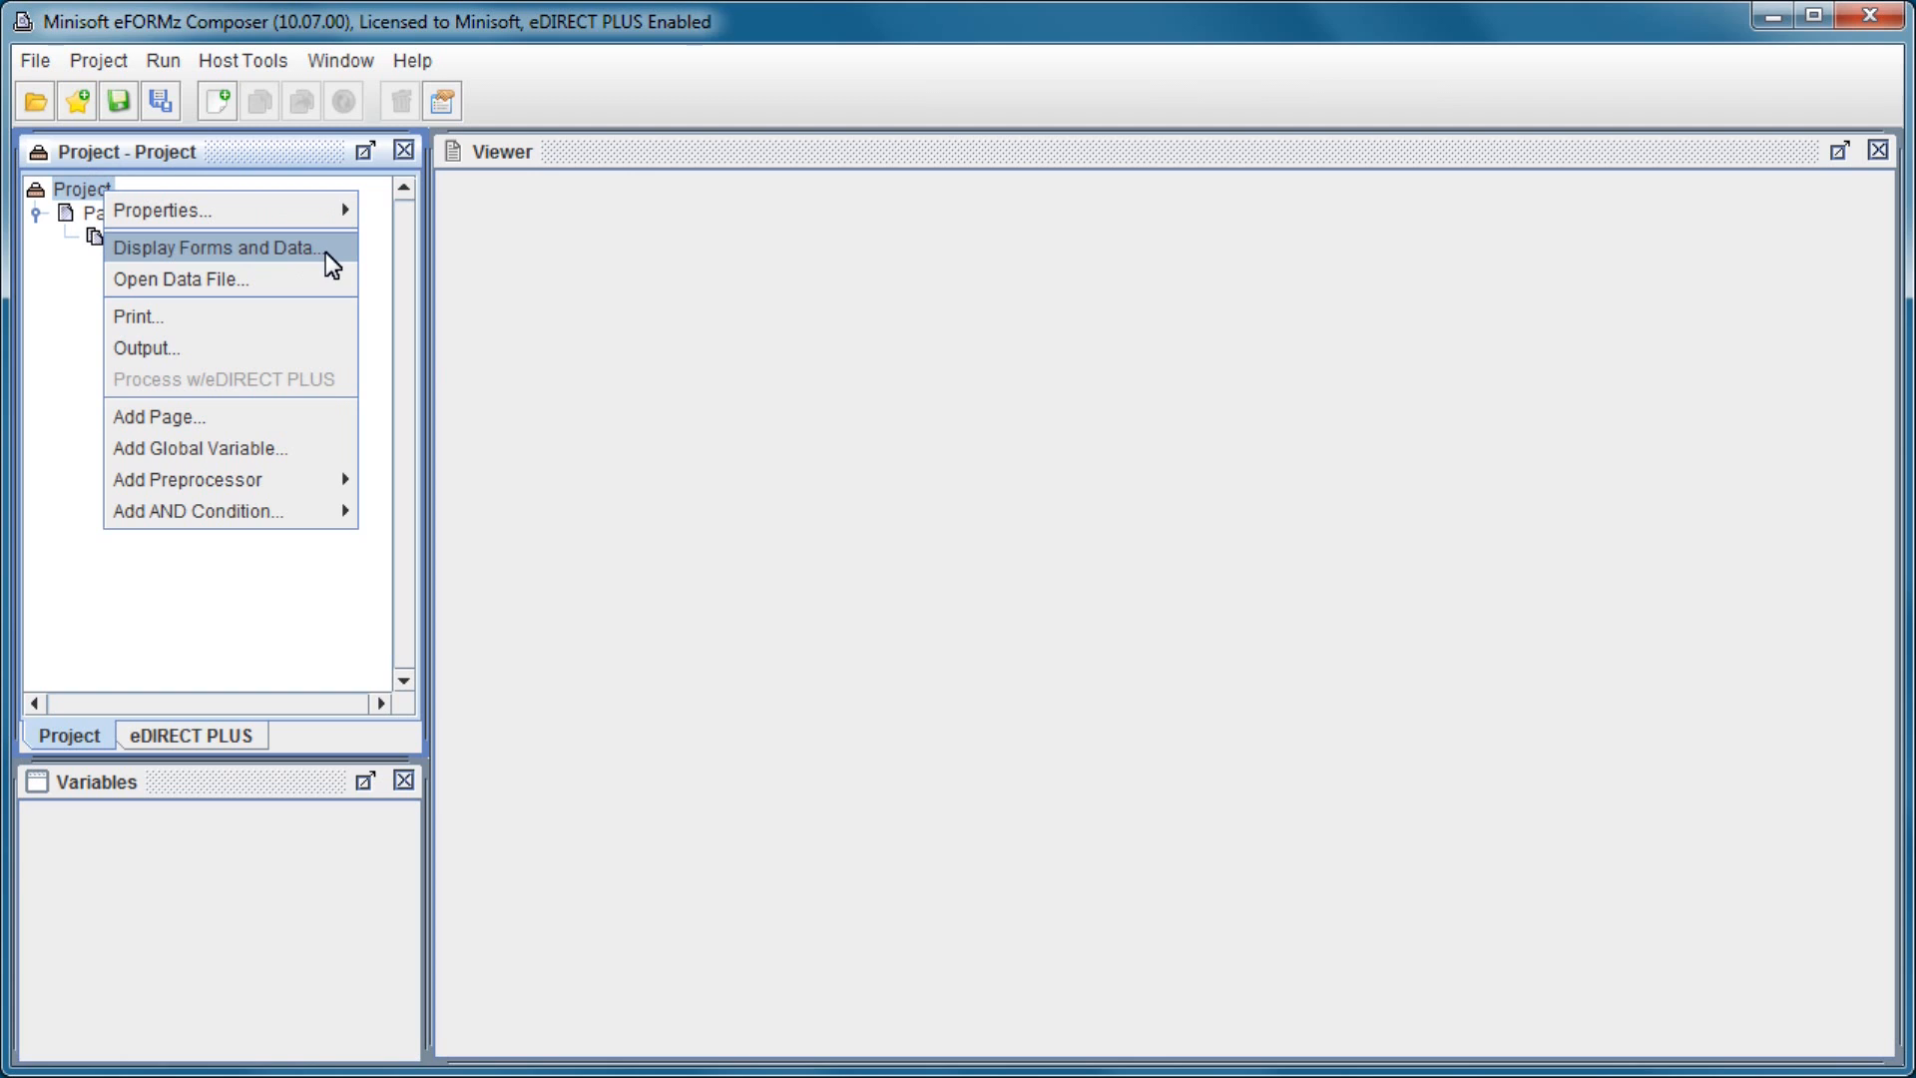